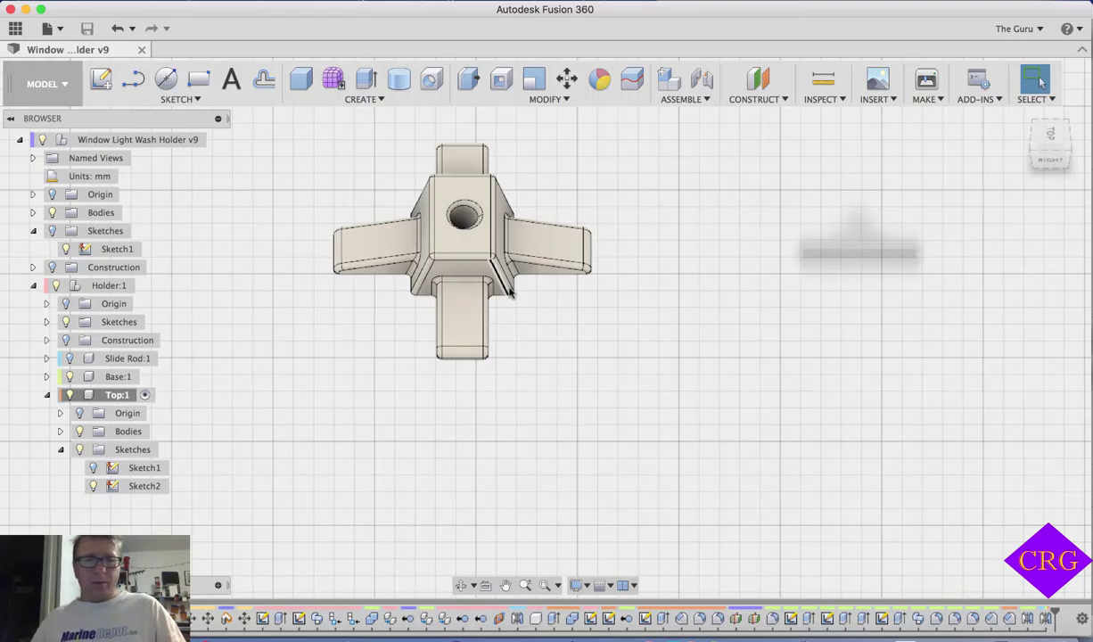
# Recentre and zoom on the base socket, then tilt the view to show its chamfered edges and rod hole
pyautogui.moveTo(368, 169); pyautogui.dragTo(411, 197, button='middle')
pyautogui.press('Escape')
pyautogui.scroll(5, 435, 219)
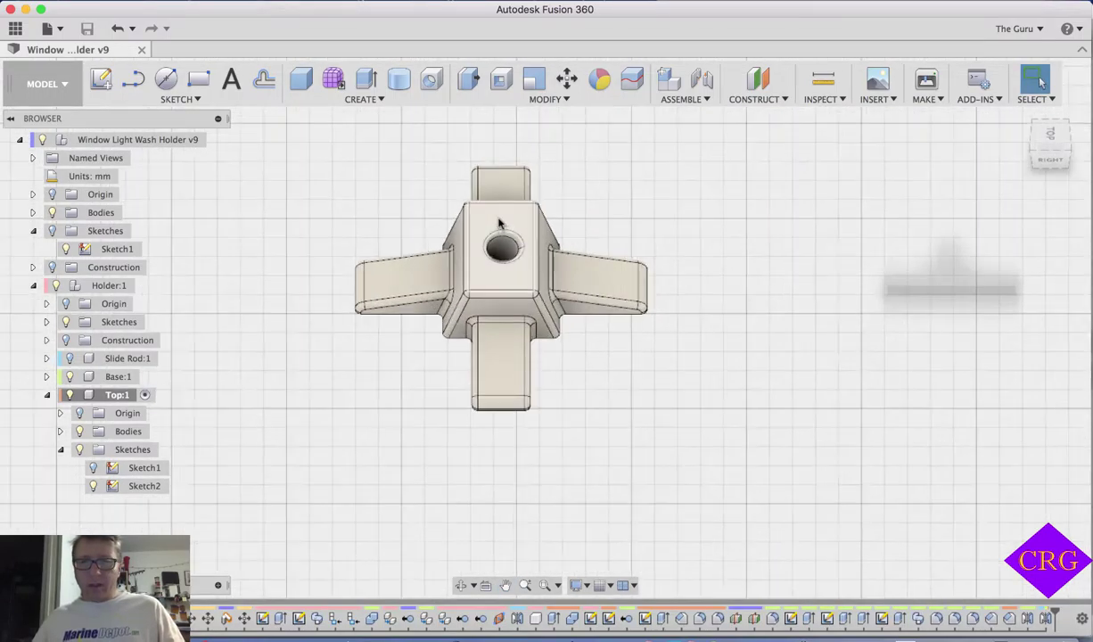
pyautogui.keyDown('shift'); pyautogui.moveTo(436, 220); pyautogui.dragTo(425, 188, button='middle'); pyautogui.keyUp('shift')
pyautogui.press('Escape')
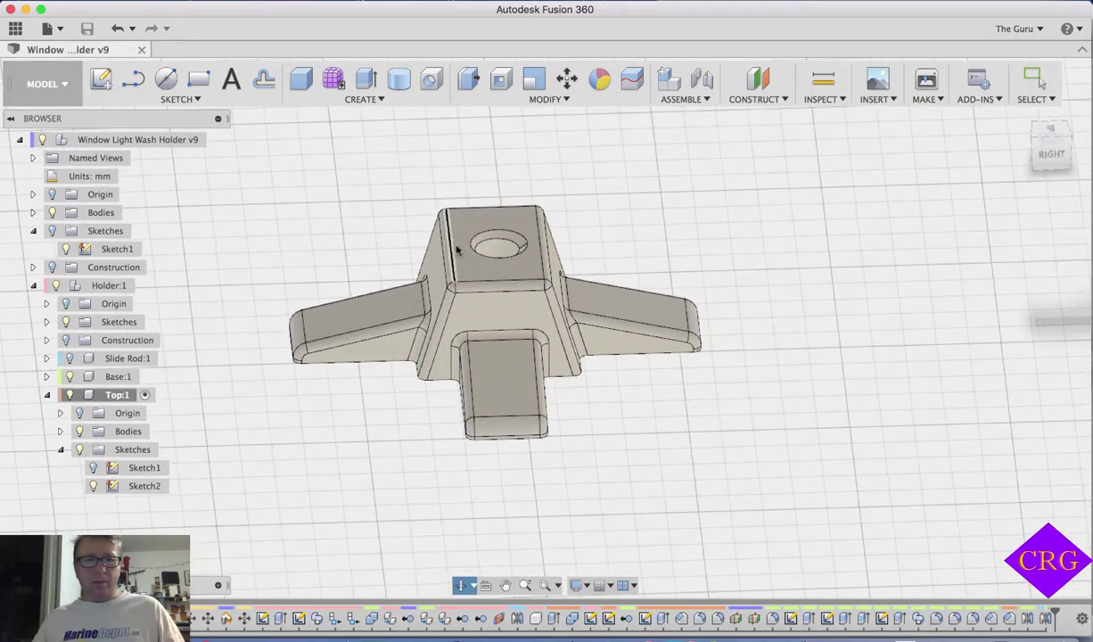
pyautogui.scroll(5, 464, 250)
# Zoom out around both base sockets and make the Slide Rod:1 component visible
pyautogui.scroll(-10, 470, 254)
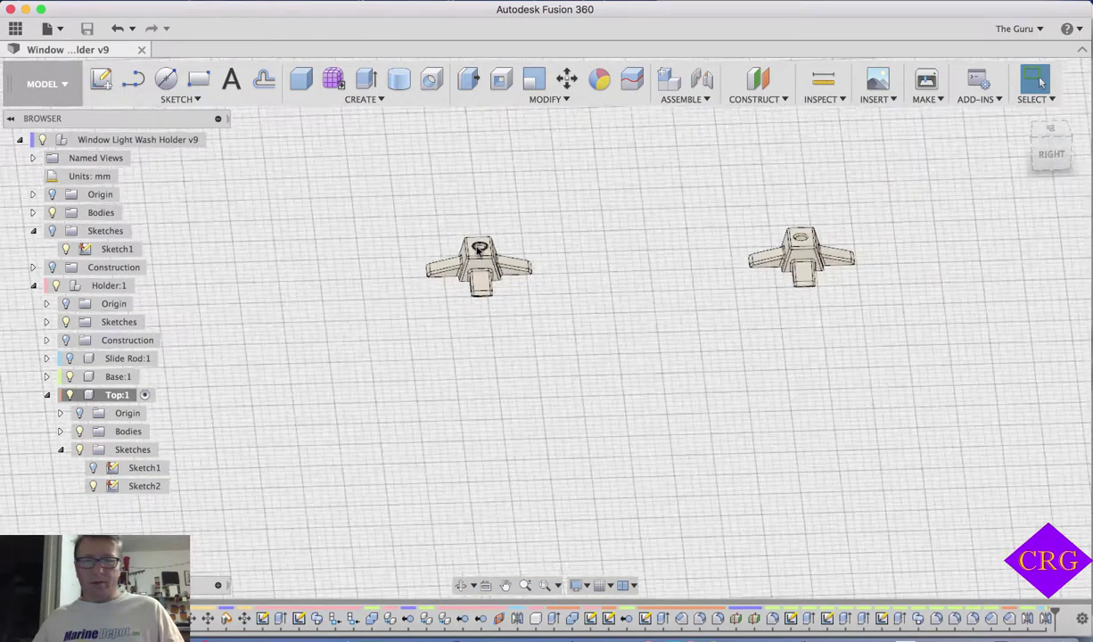
pyautogui.keyDown('shift'); pyautogui.moveTo(496, 256); pyautogui.dragTo(664, 307, button='middle'); pyautogui.keyUp('shift')
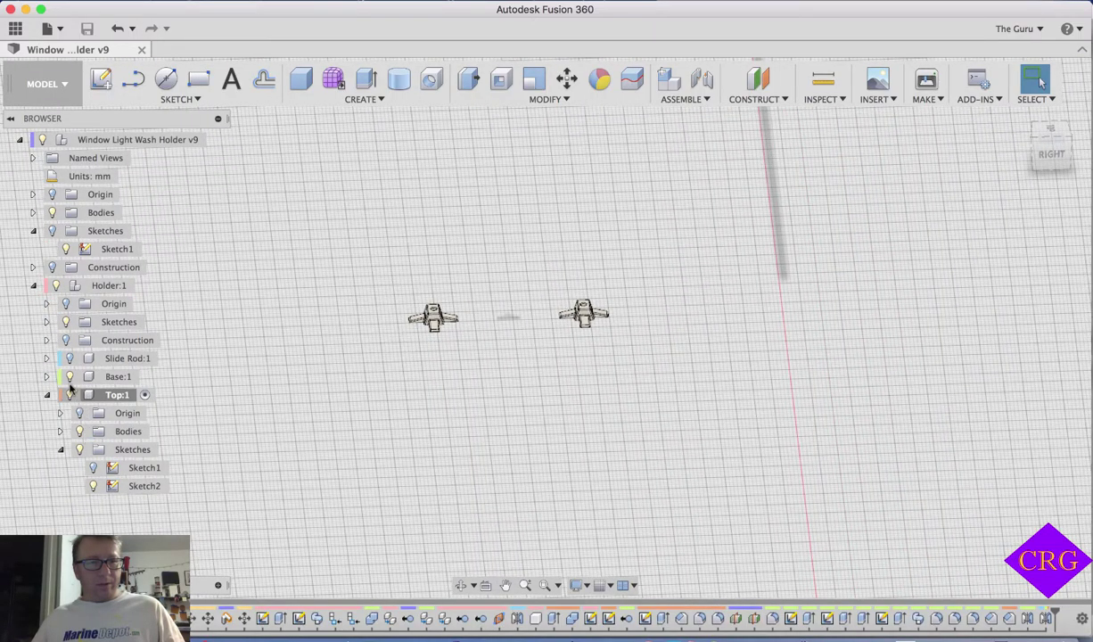
pyautogui.click(64, 359)
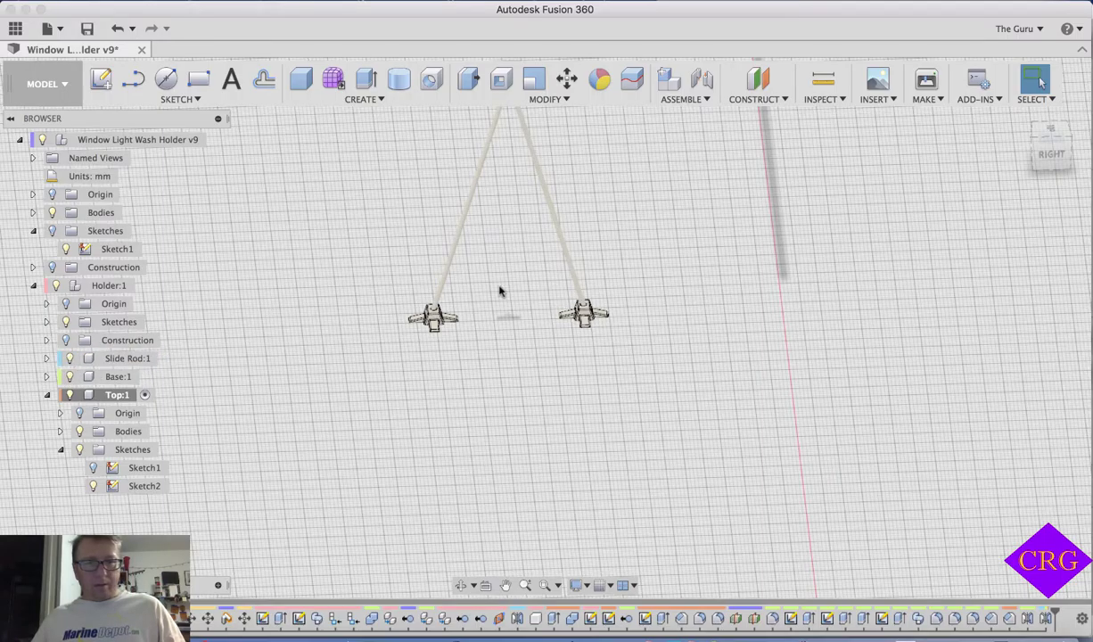
# Orbit to a low side view showing both rods beneath the window frame
pyautogui.scroll(-3, 618, 301)
pyautogui.scroll(-2, 618, 301)
pyautogui.keyDown('shift'); pyautogui.moveTo(652, 302); pyautogui.dragTo(739, 270, button='middle'); pyautogui.keyUp('shift')
pyautogui.moveTo(445, 319); pyautogui.dragTo(672, 435, button='middle')
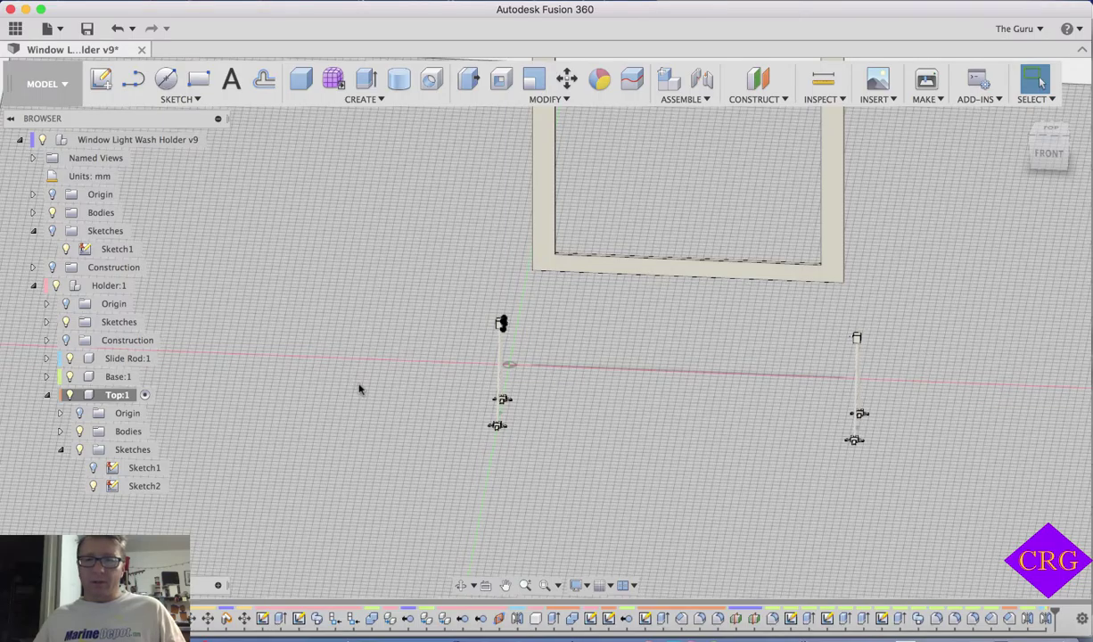
pyautogui.moveTo(688, 373); pyautogui.dragTo(593, 358, button='middle')
pyautogui.scroll(5, 492, 358)
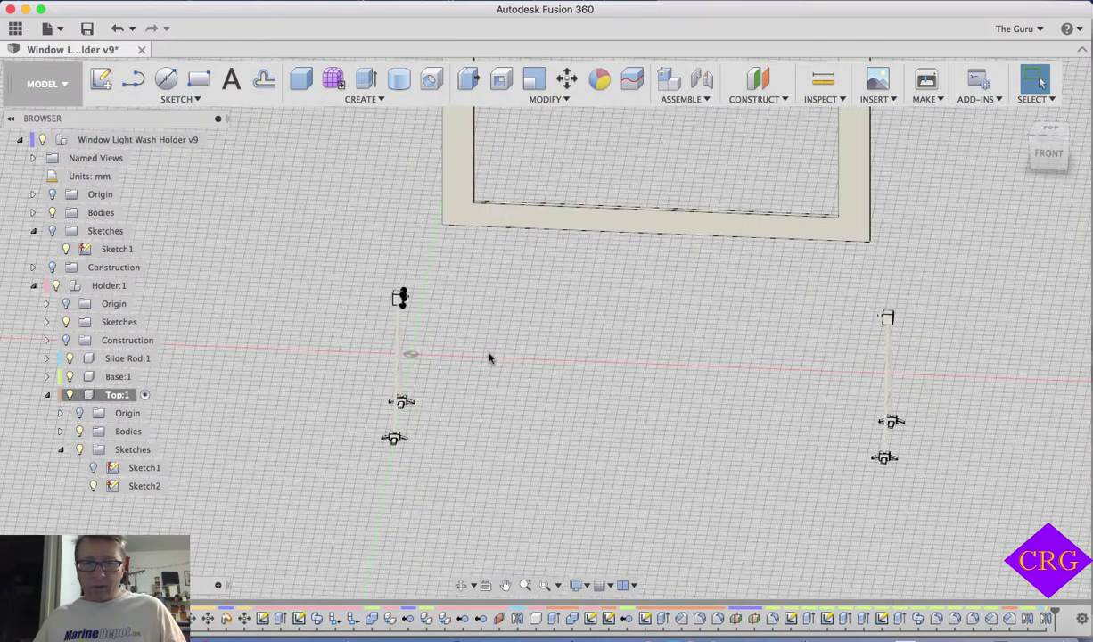
pyautogui.click(47, 376)
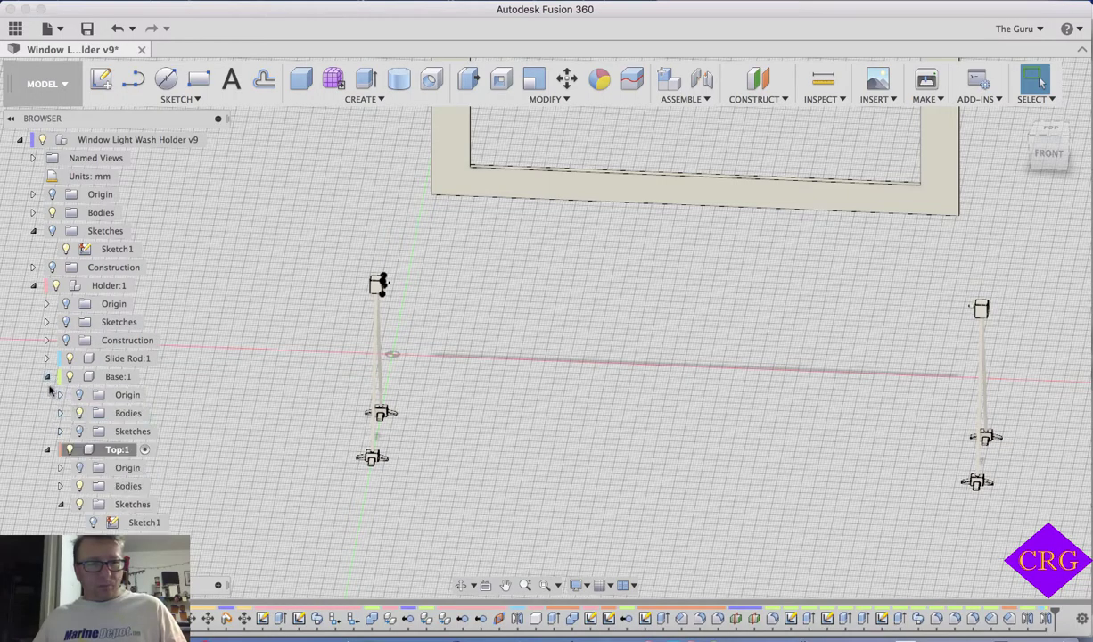
pyautogui.click(47, 377)
pyautogui.scroll(-3, 617, 342)
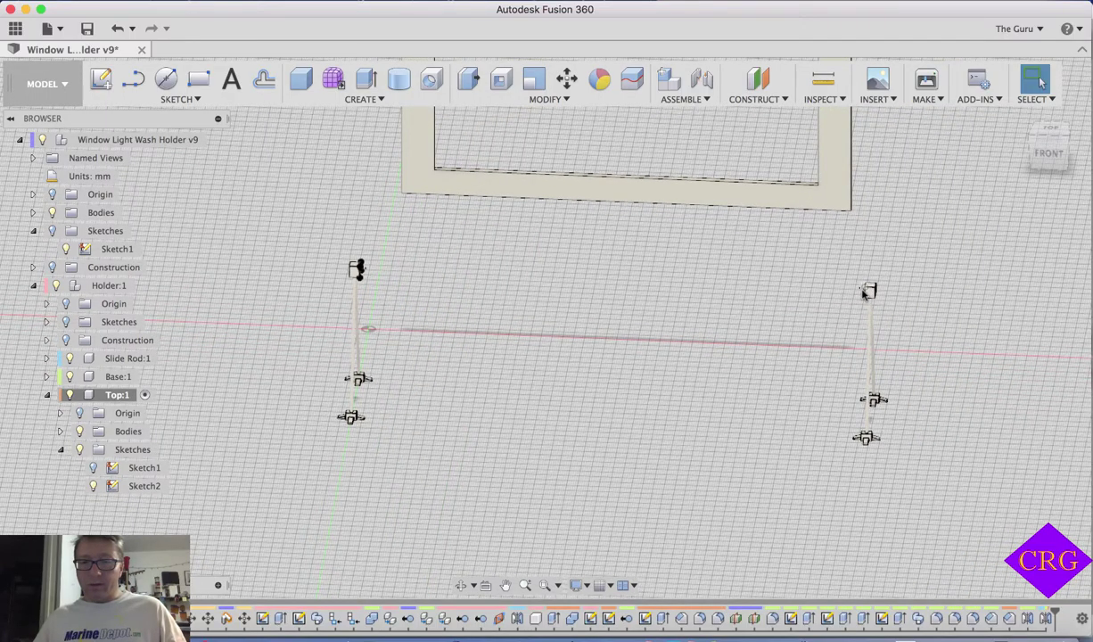
pyautogui.scroll(-5, 615, 303)
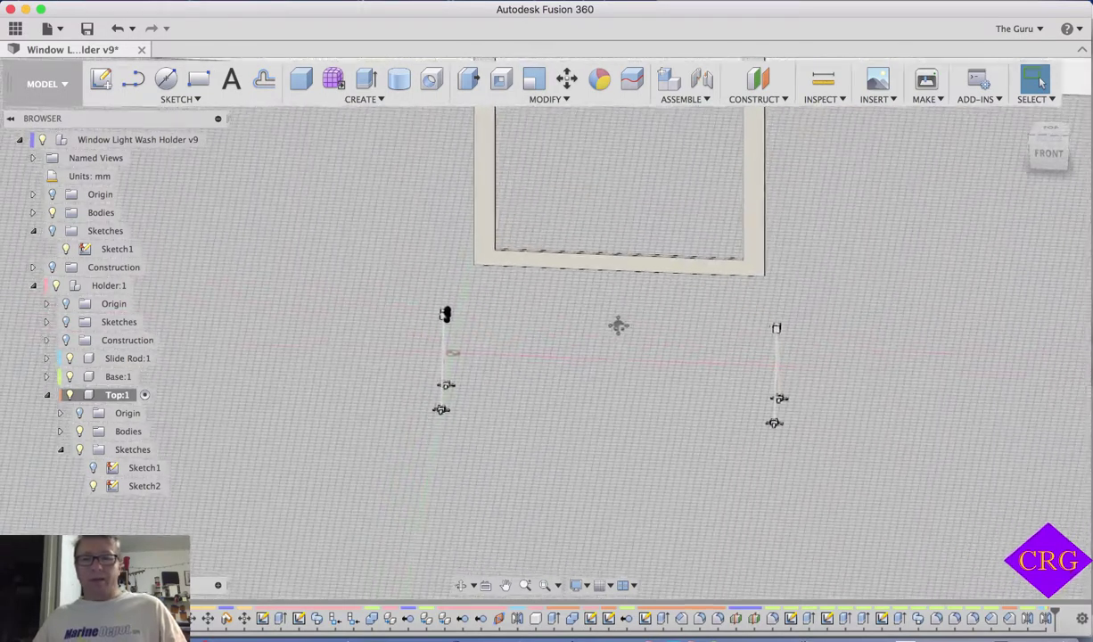
pyautogui.keyDown('shift'); pyautogui.moveTo(618, 326); pyautogui.dragTo(579, 327, button='middle'); pyautogui.keyUp('shift')
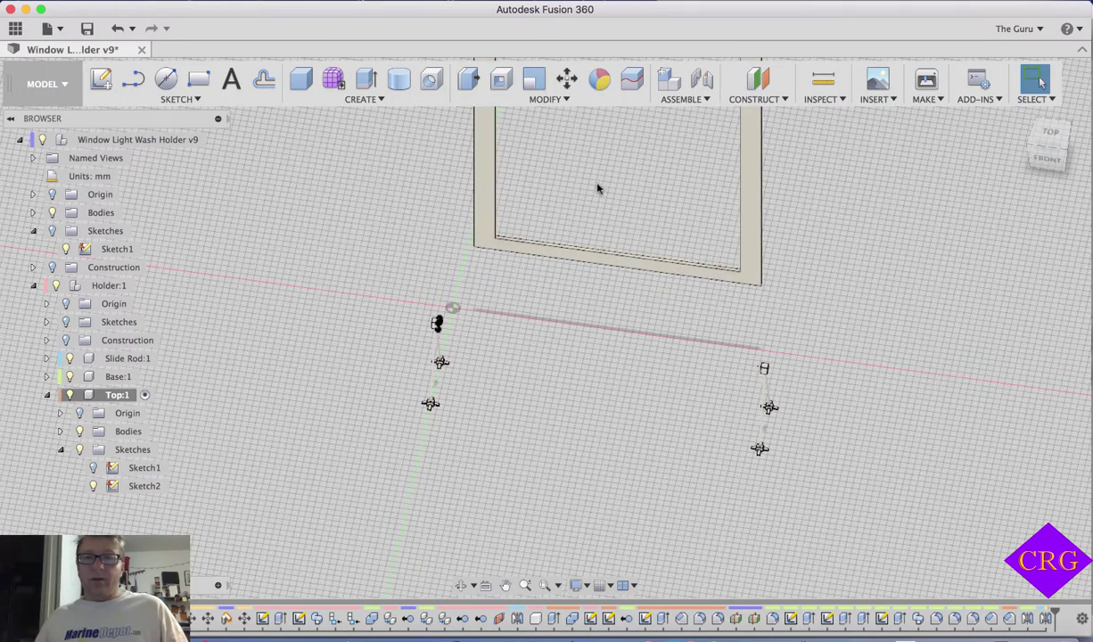
# Zoom in on the bipod holder and orbit it to a better viewing angle
pyautogui.scroll(5, 471, 380)
pyautogui.scroll(4, 458, 393)
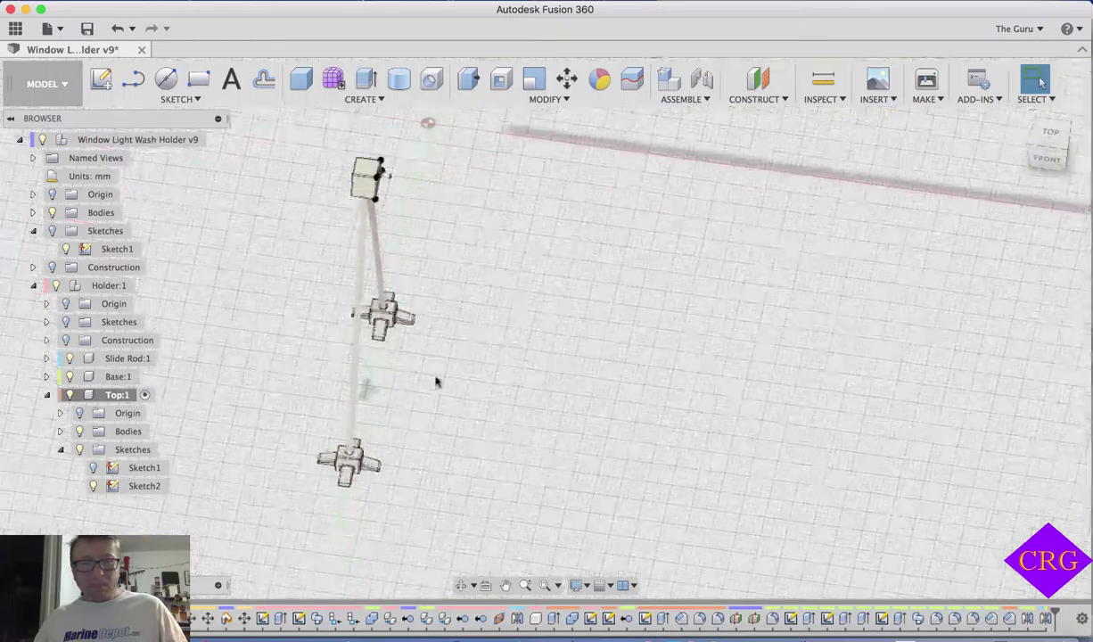
pyautogui.scroll(-4, 461, 357)
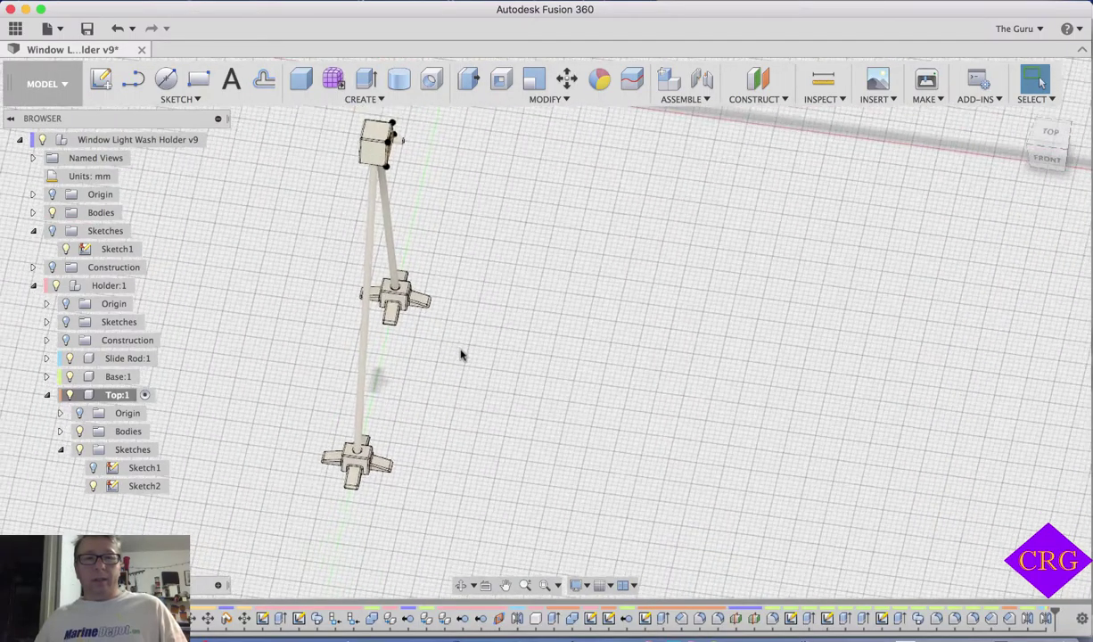
pyautogui.keyDown('shift'); pyautogui.moveTo(461, 357); pyautogui.dragTo(508, 341, button='middle'); pyautogui.keyUp('shift')
pyautogui.scroll(5, 510, 341)
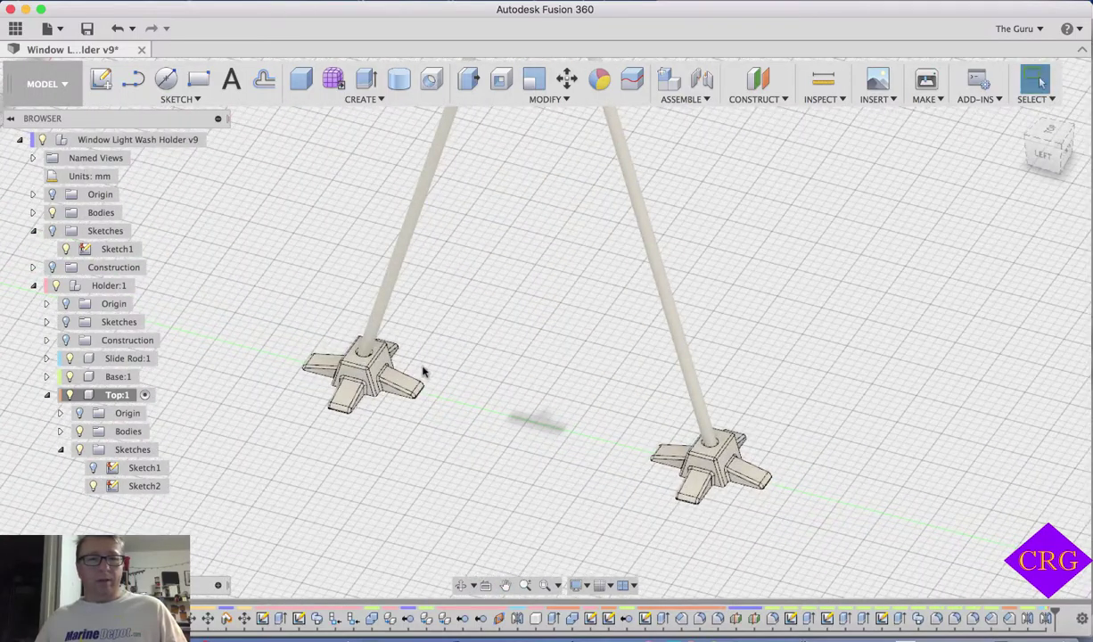
pyautogui.scroll(-5, 391, 281)
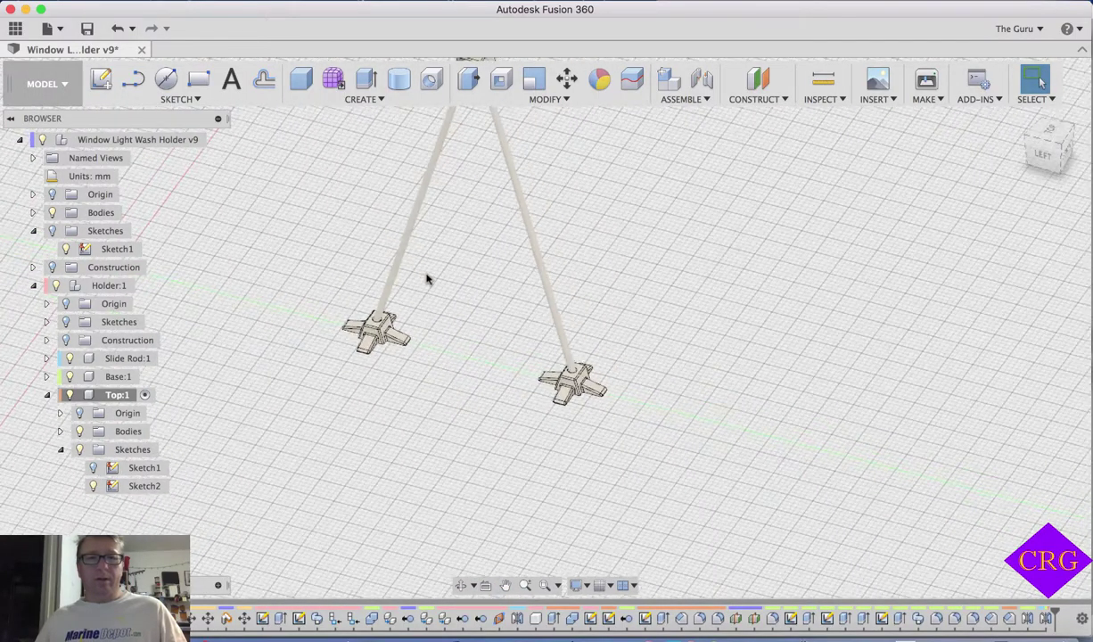
# Pan so the top connector block, both rods and both cross-shaped feet are visible
pyautogui.moveTo(429, 281); pyautogui.dragTo(428, 507, button='middle')
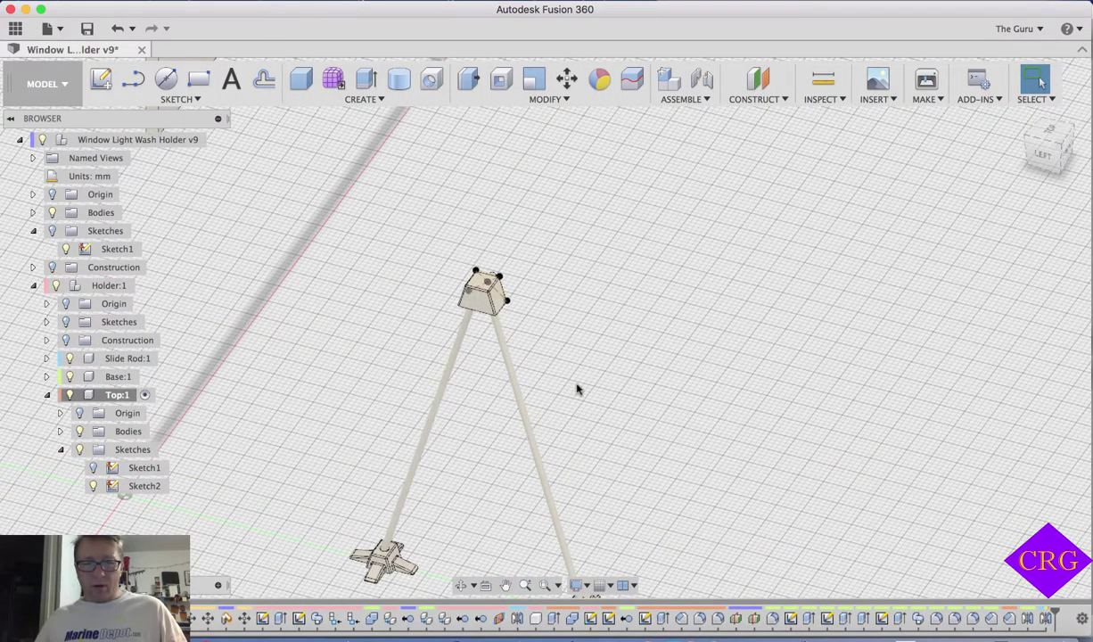
pyautogui.scroll(3, 598, 385)
pyautogui.moveTo(620, 398); pyautogui.dragTo(625, 273, button='middle')
pyautogui.scroll(-2, 605, 314)
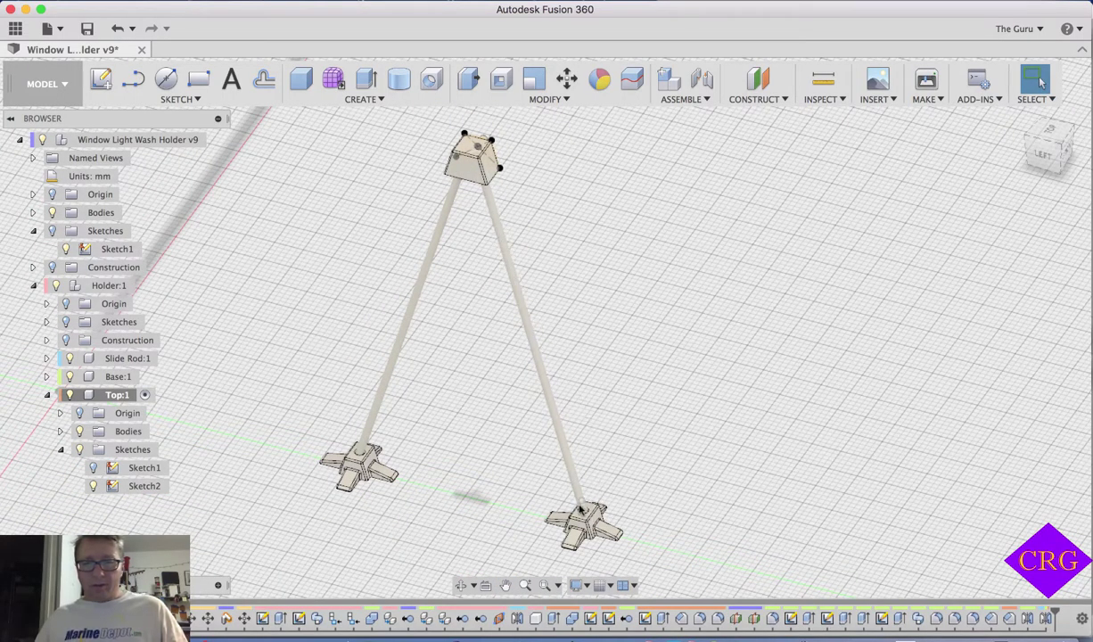
pyautogui.scroll(2, 463, 461)
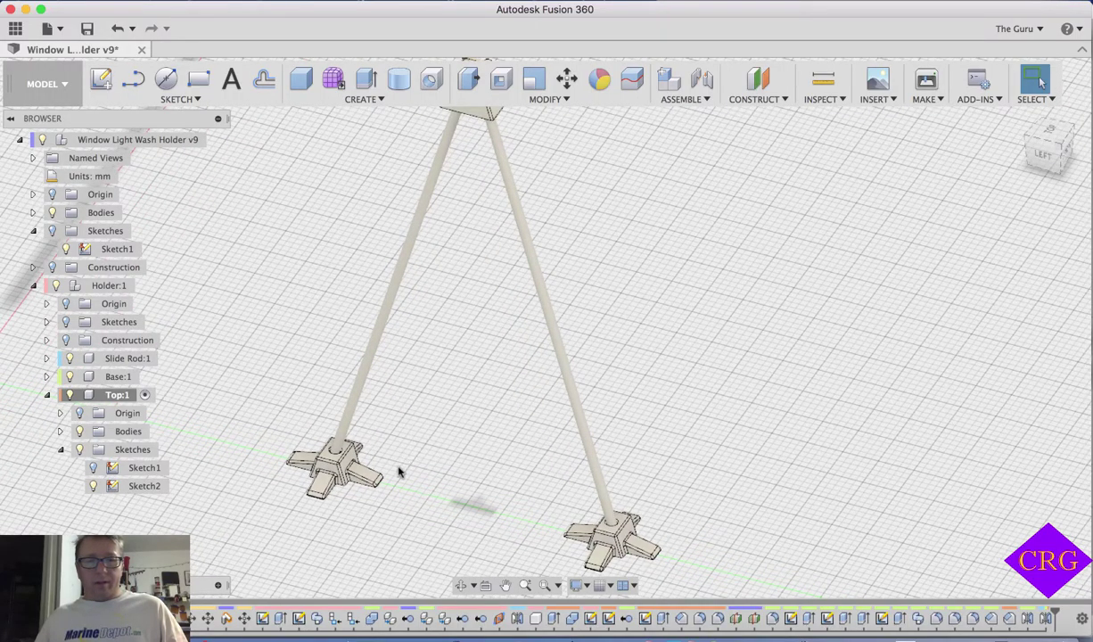
pyautogui.scroll(1, 464, 455)
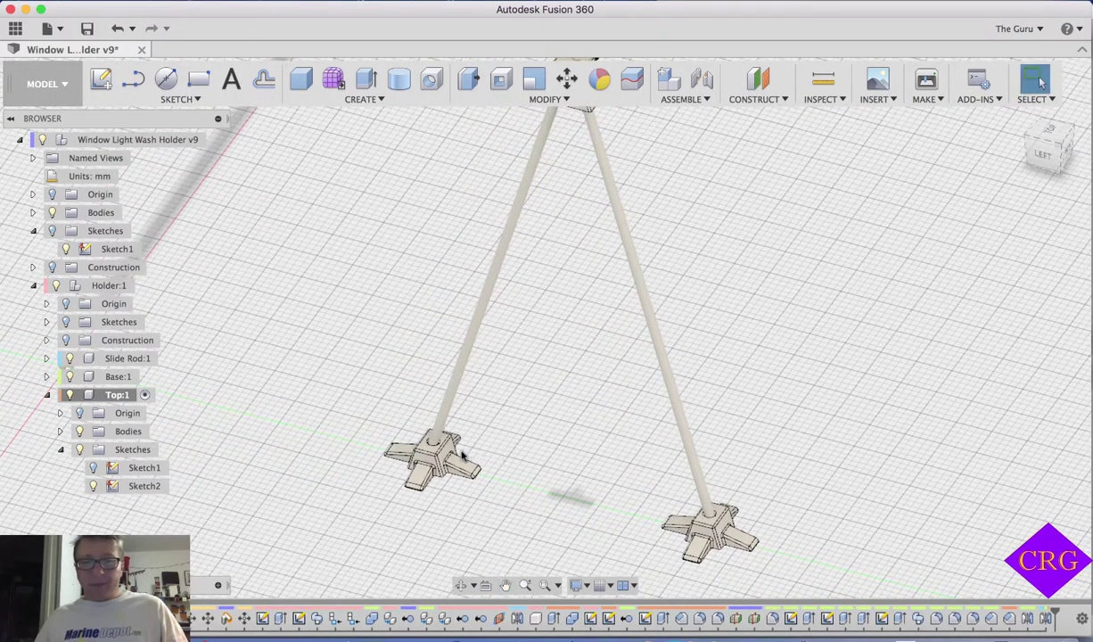
# Zoom into the left foot to see the rod seated in its socket, then shift toward the top block
pyautogui.scroll(2, 441, 460)
pyautogui.scroll(1, 442, 459)
pyautogui.scroll(2, 424, 410)
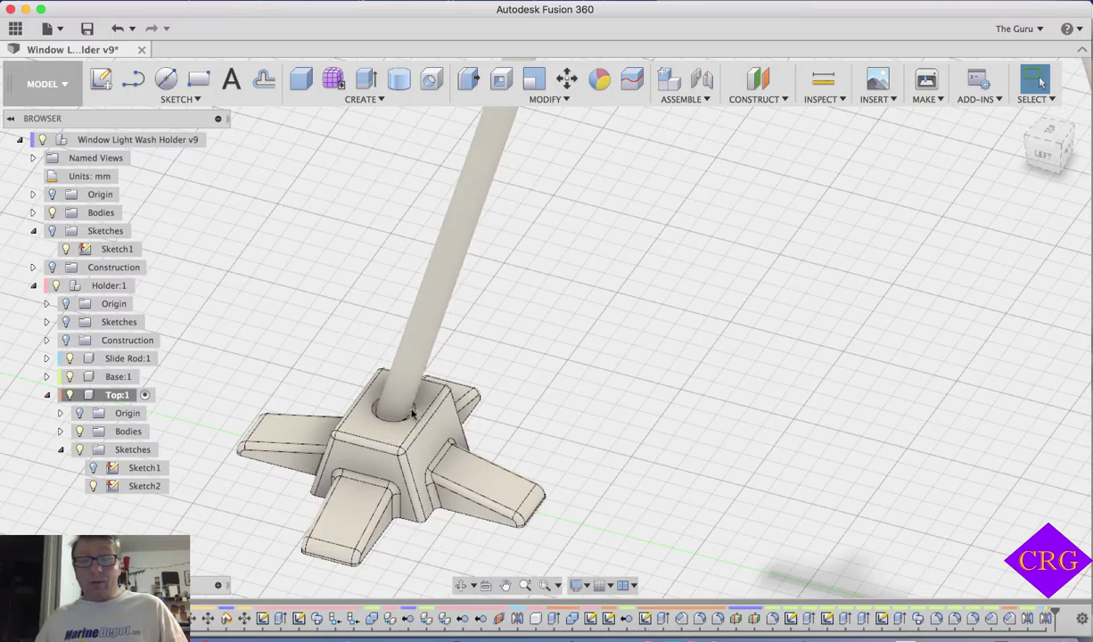
pyautogui.scroll(-3, 412, 412)
pyautogui.scroll(-5, 507, 434)
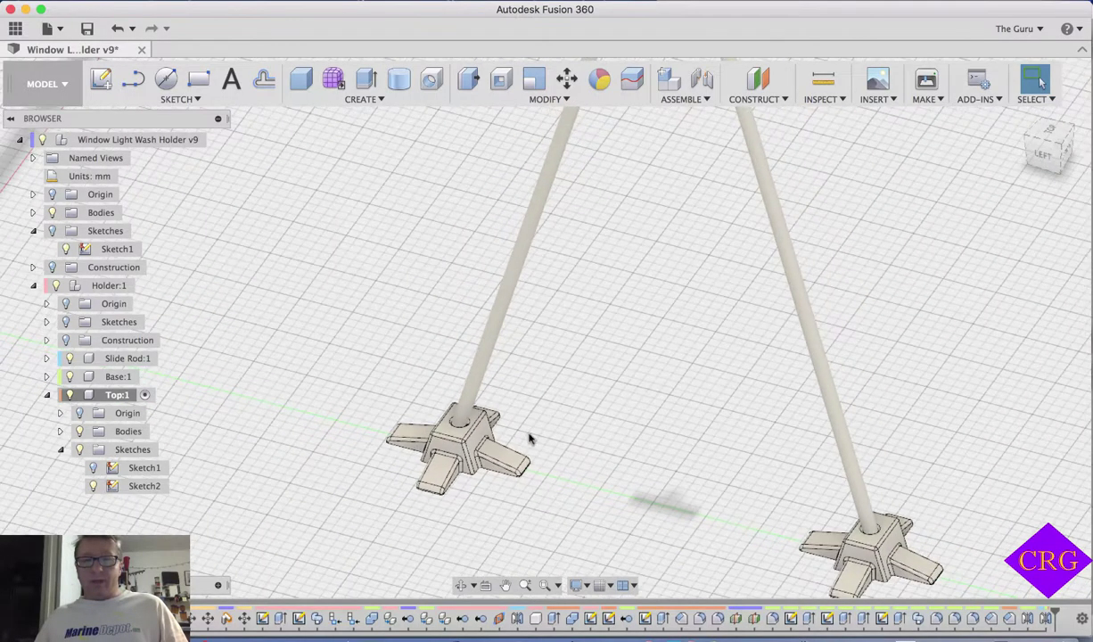
pyautogui.scroll(-5, 532, 439)
pyautogui.moveTo(715, 227); pyautogui.dragTo(560, 261, button='middle')
# Zoom in and select the top block's angled face with its peg, then zoom back out
pyautogui.scroll(8, 558, 264)
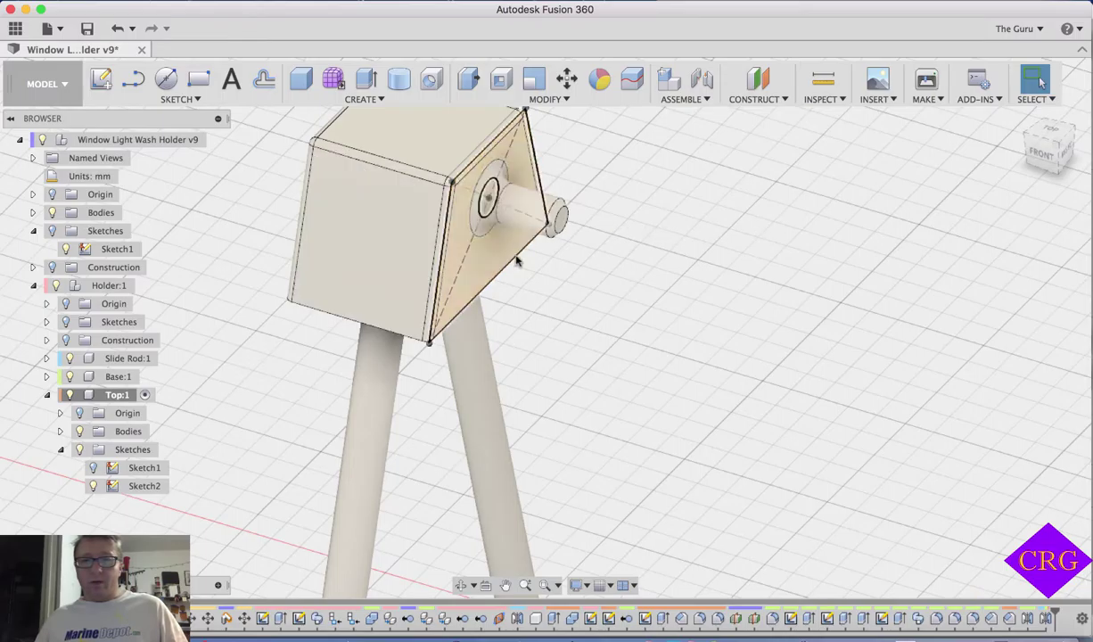
pyautogui.click(517, 259)
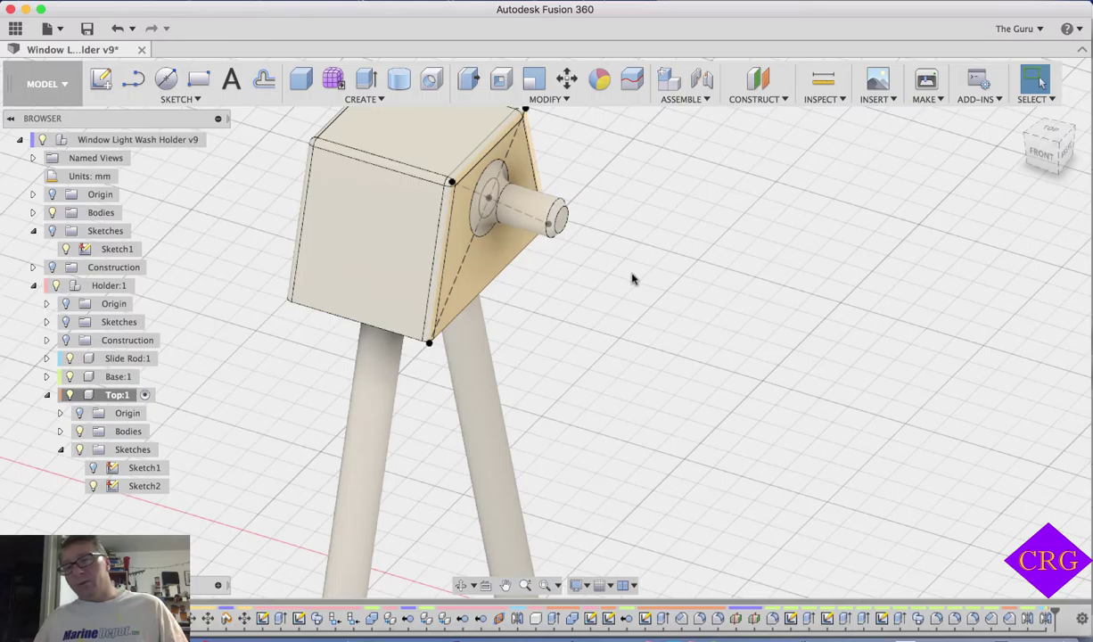
pyautogui.scroll(-10, 596, 298)
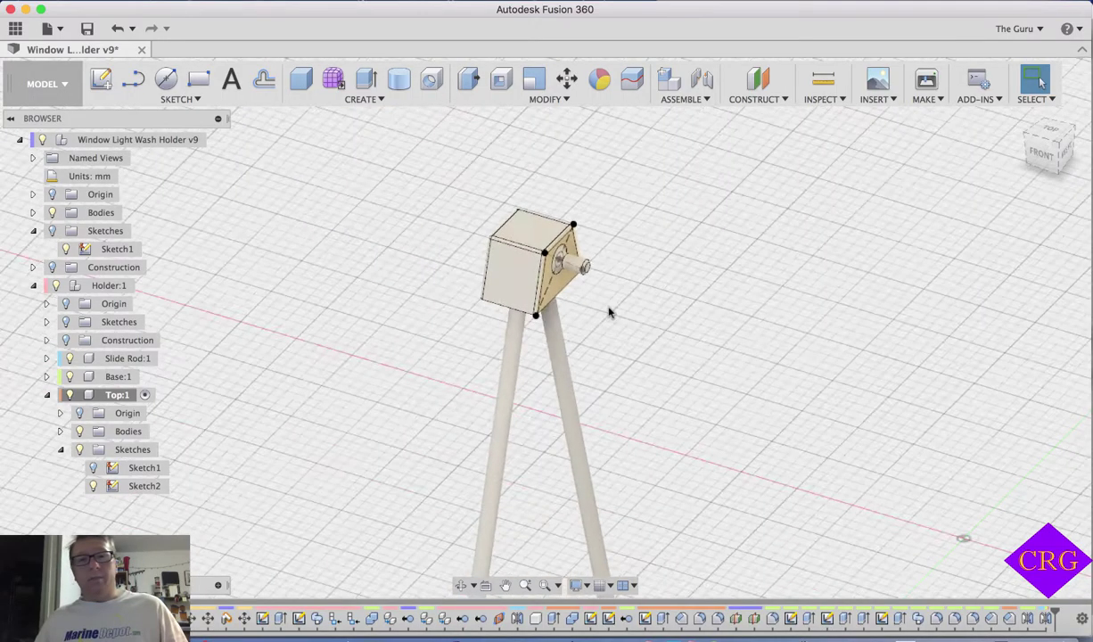
# Recentre on the whole holder and orbit it around to the left side
pyautogui.scroll(-3, 872, 353)
pyautogui.moveTo(864, 356); pyautogui.dragTo(732, 295, button='middle')
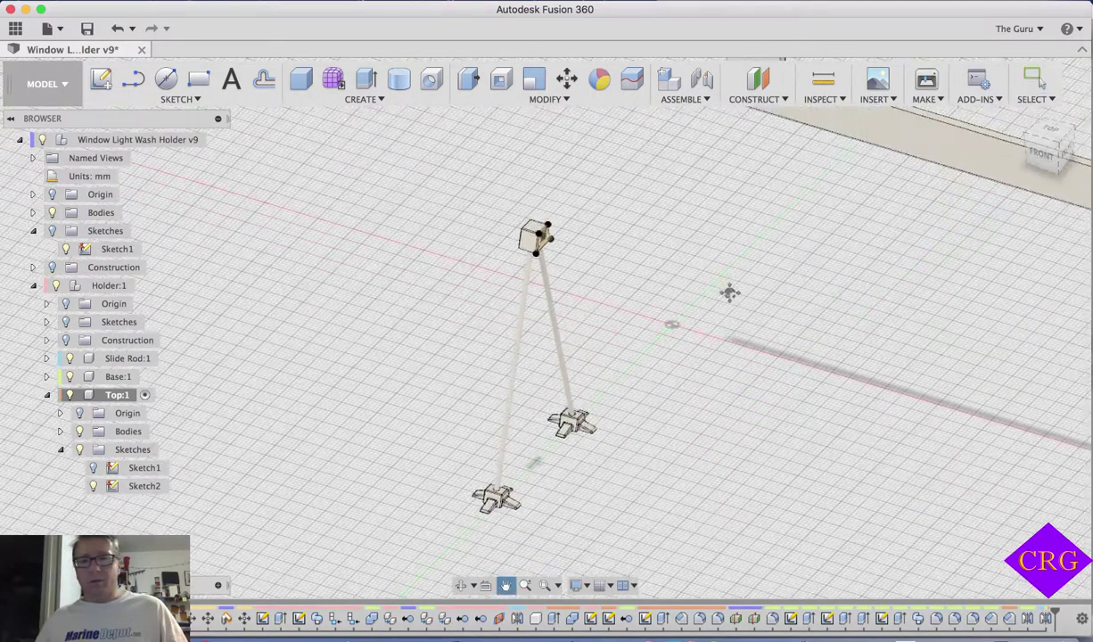
pyautogui.scroll(3, 652, 314)
pyautogui.scroll(3, 652, 314)
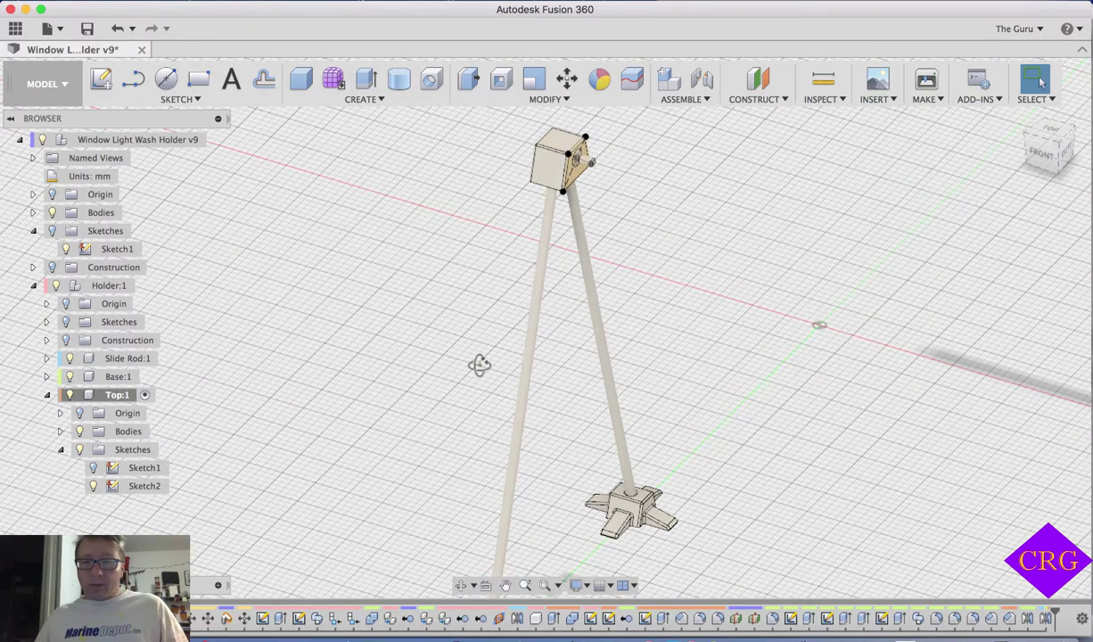
pyautogui.keyDown('shift'); pyautogui.moveTo(481, 366); pyautogui.dragTo(637, 391, button='middle'); pyautogui.keyUp('shift')
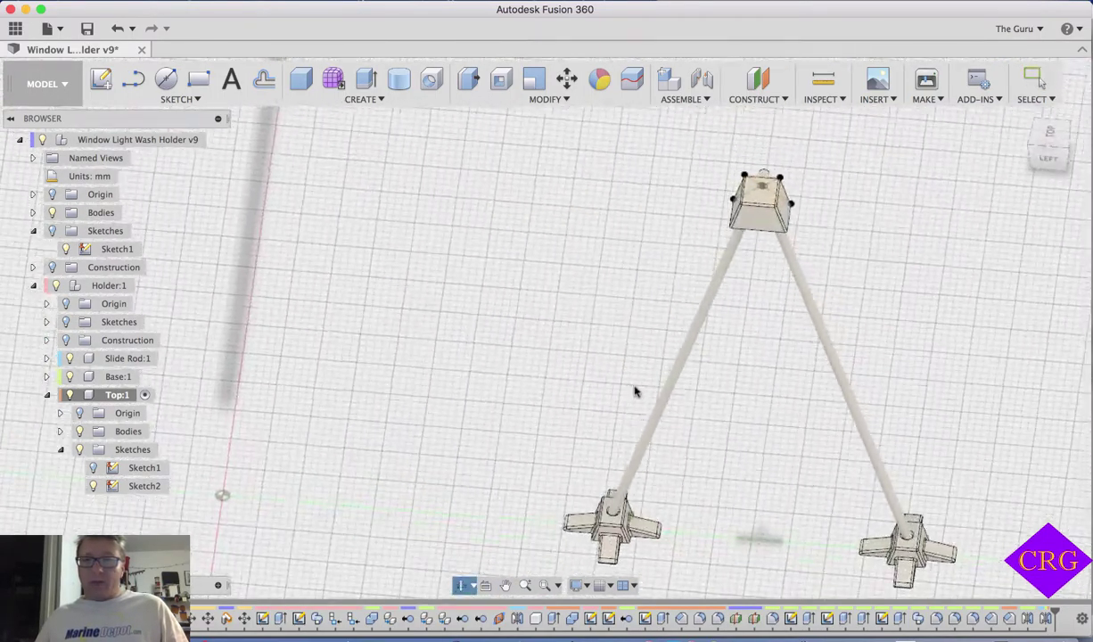
# Orbit from a low angle on the rods toward a top-down view of the bases beside the window frame
pyautogui.scroll(-2, 678, 444)
pyautogui.scroll(-1, 714, 455)
pyautogui.scroll(5, 732, 464)
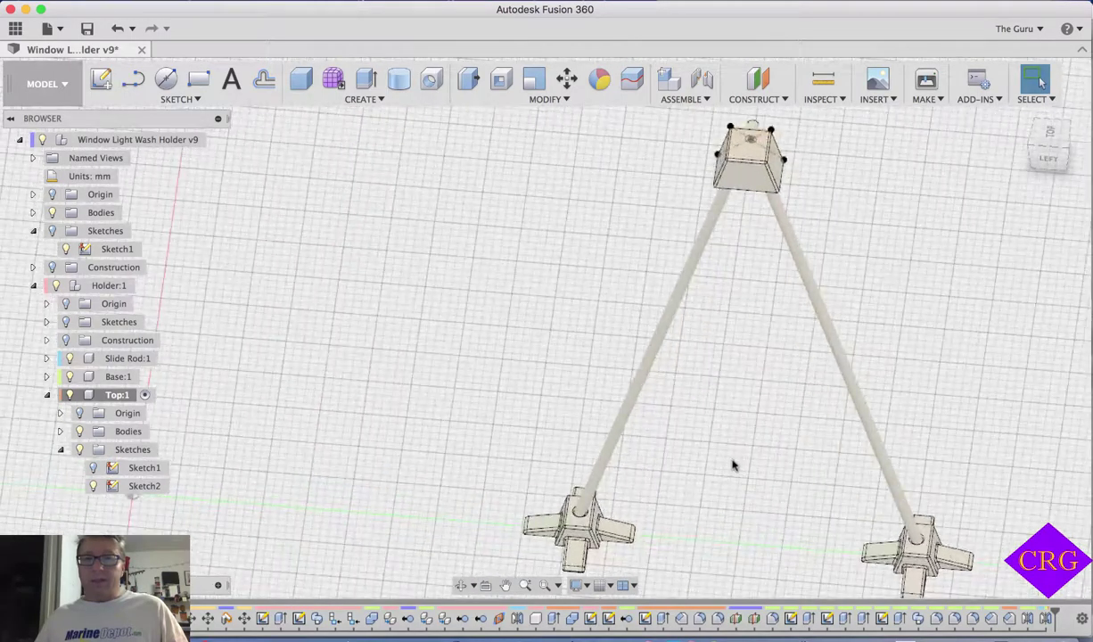
pyautogui.moveTo(562, 461); pyautogui.dragTo(412, 532, button='middle')
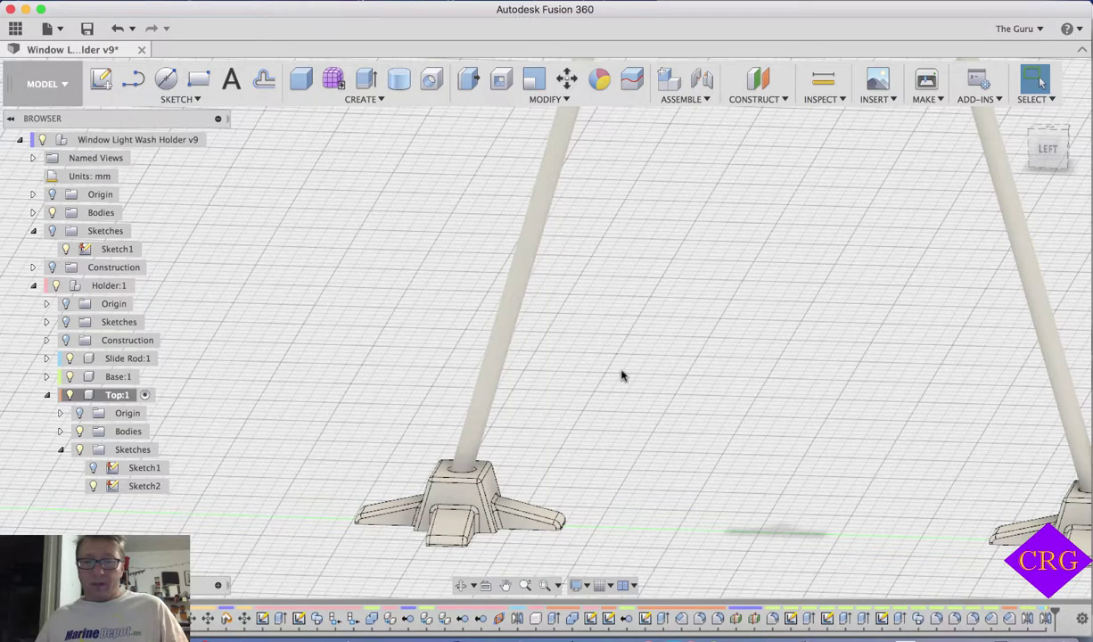
pyautogui.scroll(-3, 625, 373)
pyautogui.keyDown('shift'); pyautogui.moveTo(625, 374); pyautogui.dragTo(786, 344, button='middle'); pyautogui.keyUp('shift')
pyautogui.scroll(5, 715, 375)
pyautogui.keyDown('shift'); pyautogui.moveTo(715, 376); pyautogui.dragTo(722, 389, button='middle'); pyautogui.keyUp('shift')
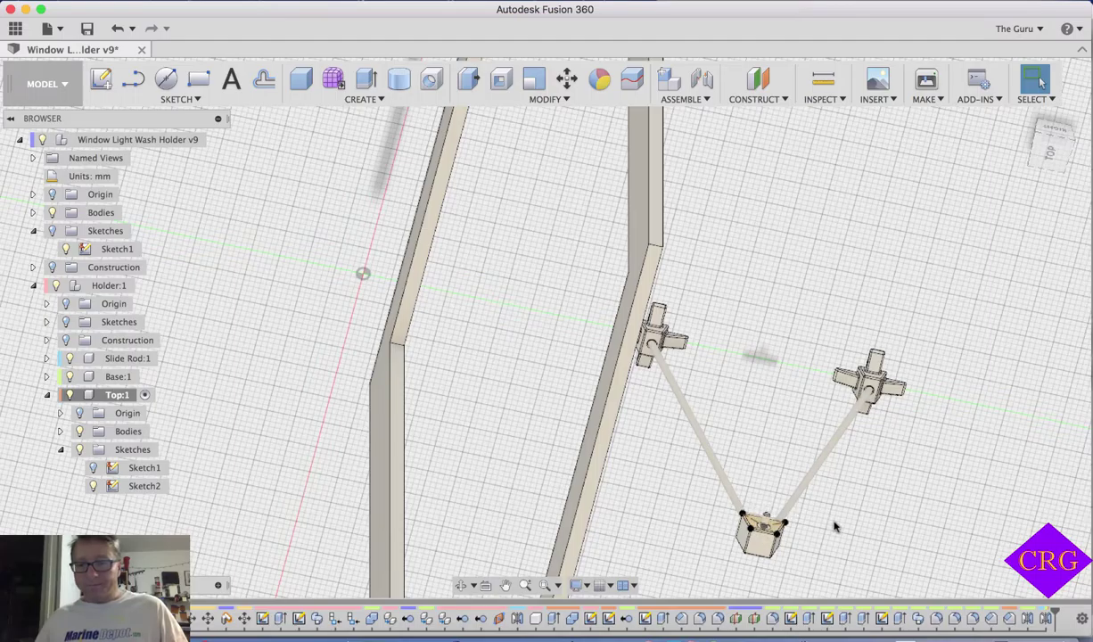
pyautogui.keyDown('shift'); pyautogui.moveTo(836, 527); pyautogui.dragTo(702, 368, button='middle'); pyautogui.keyUp('shift')
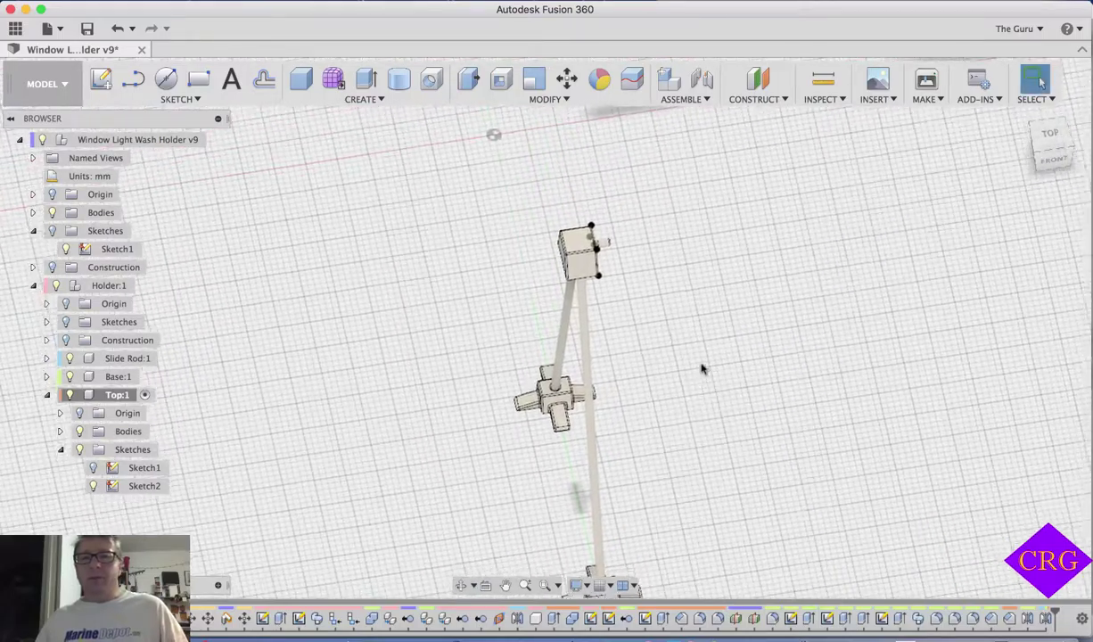
pyautogui.scroll(3, 689, 357)
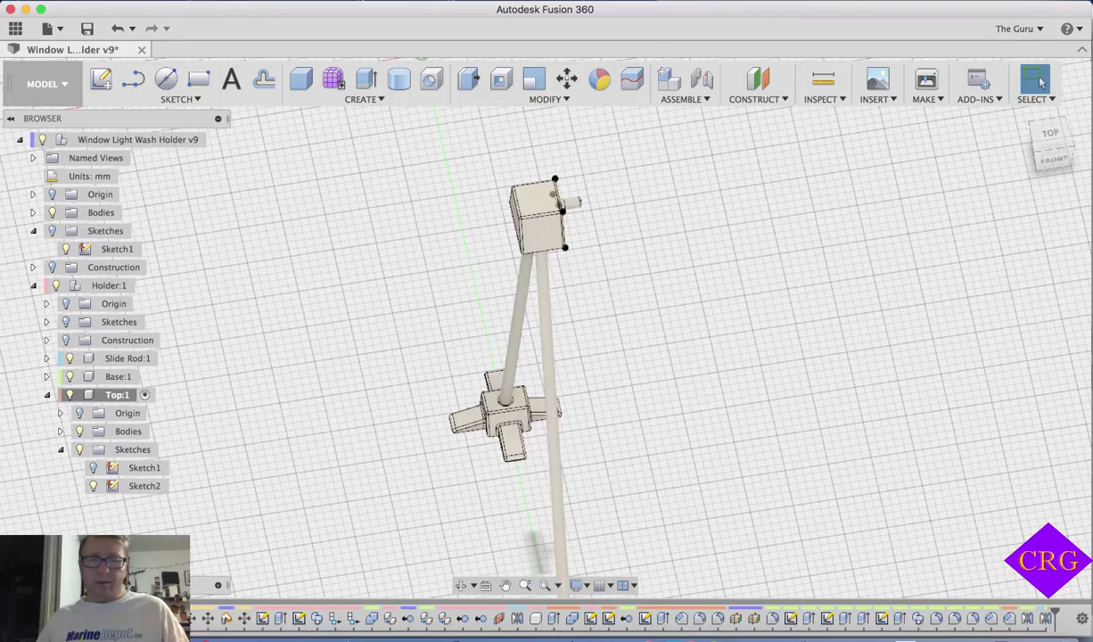
pyautogui.scroll(2, 498, 408)
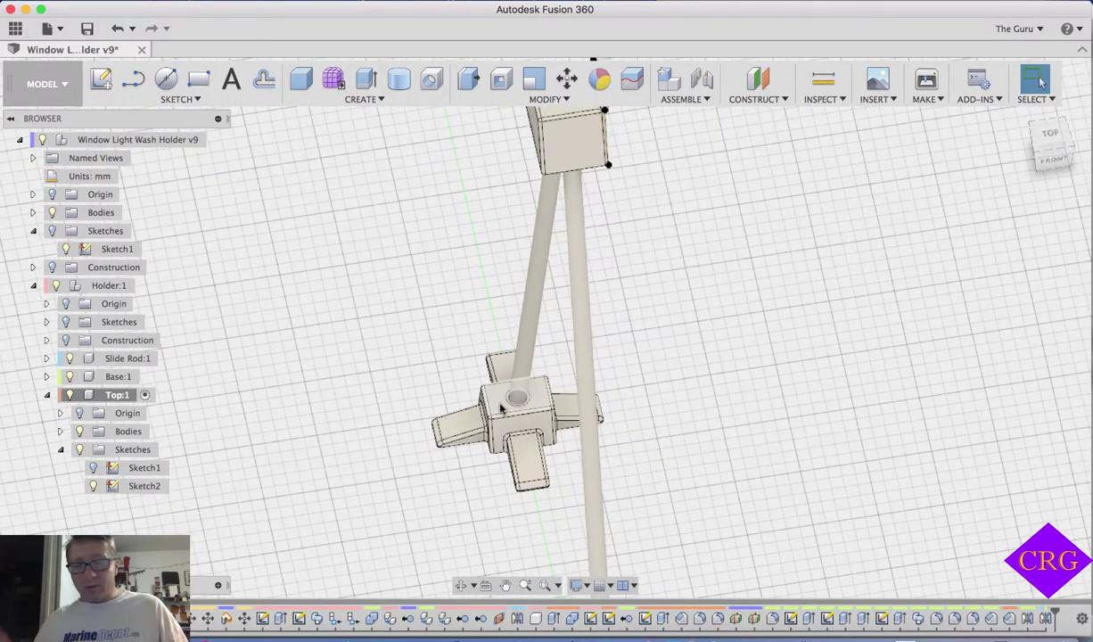
pyautogui.scroll(-2, 517, 395)
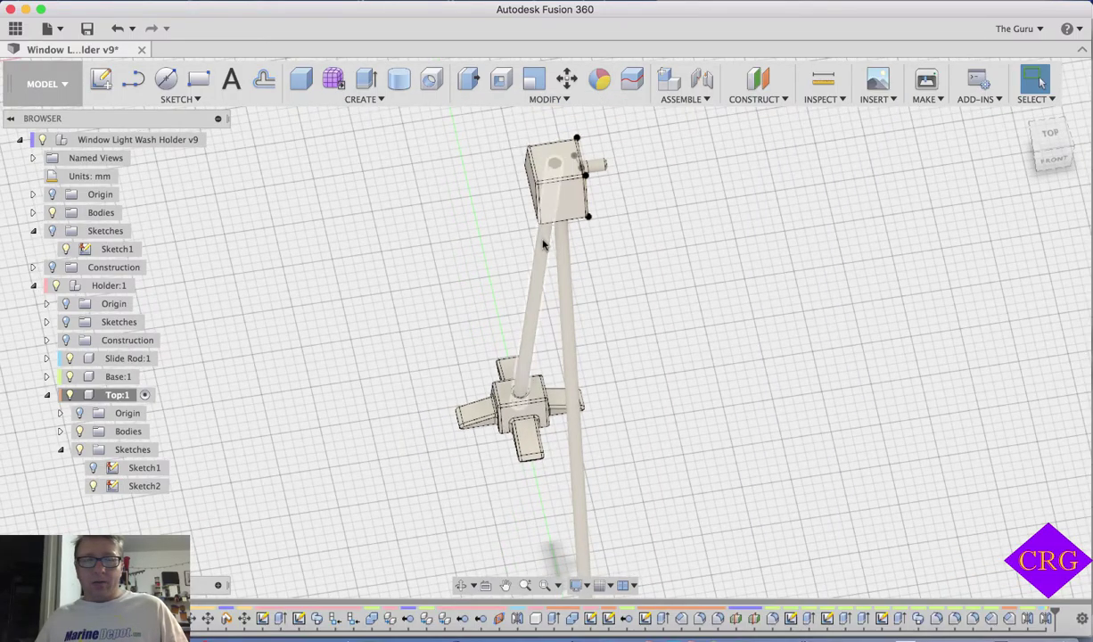
pyautogui.scroll(-2, 677, 226)
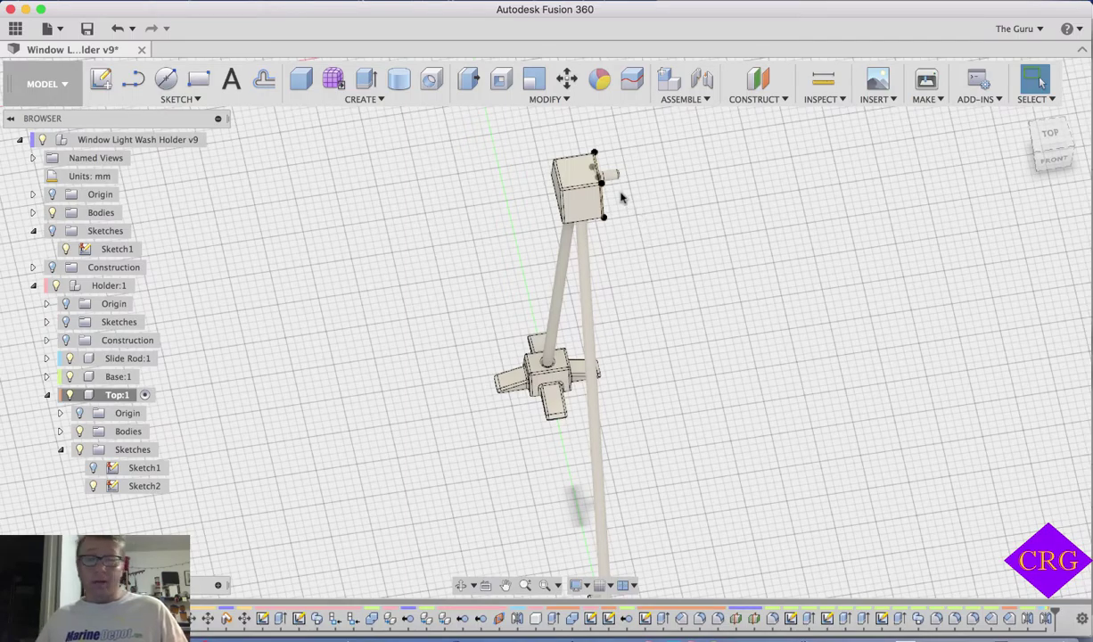
pyautogui.scroll(4, 625, 196)
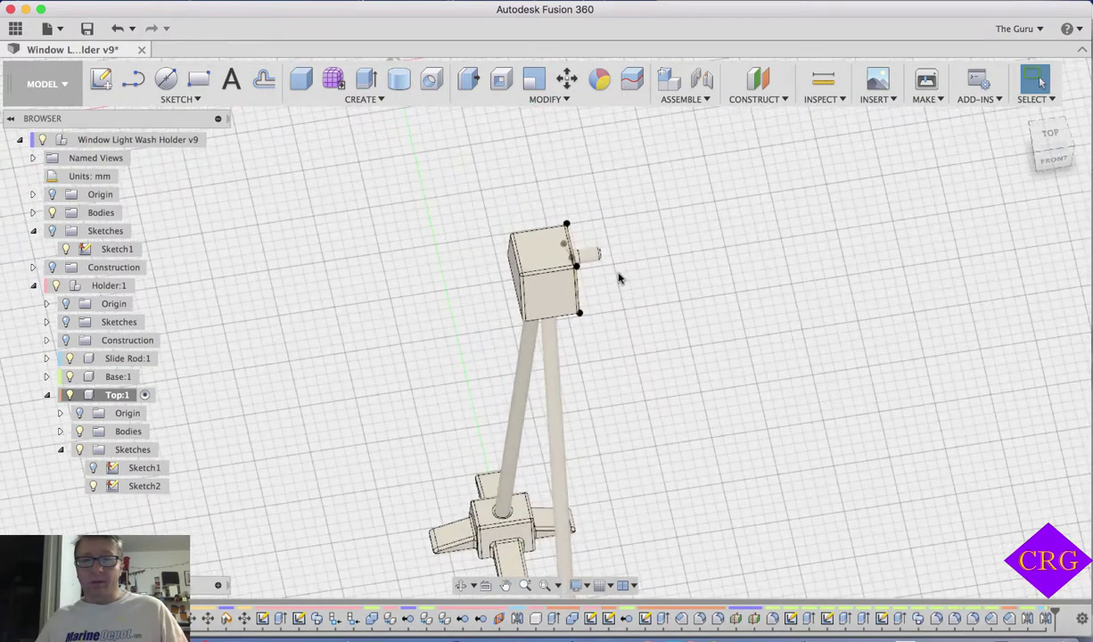
pyautogui.scroll(2, 619, 278)
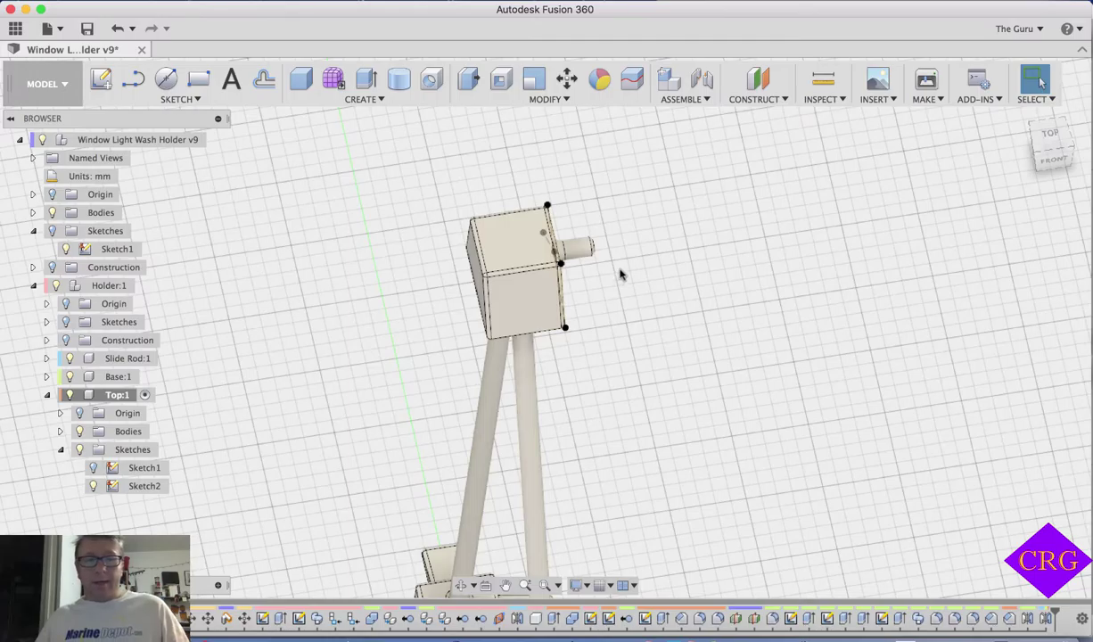
pyautogui.scroll(-4, 622, 275)
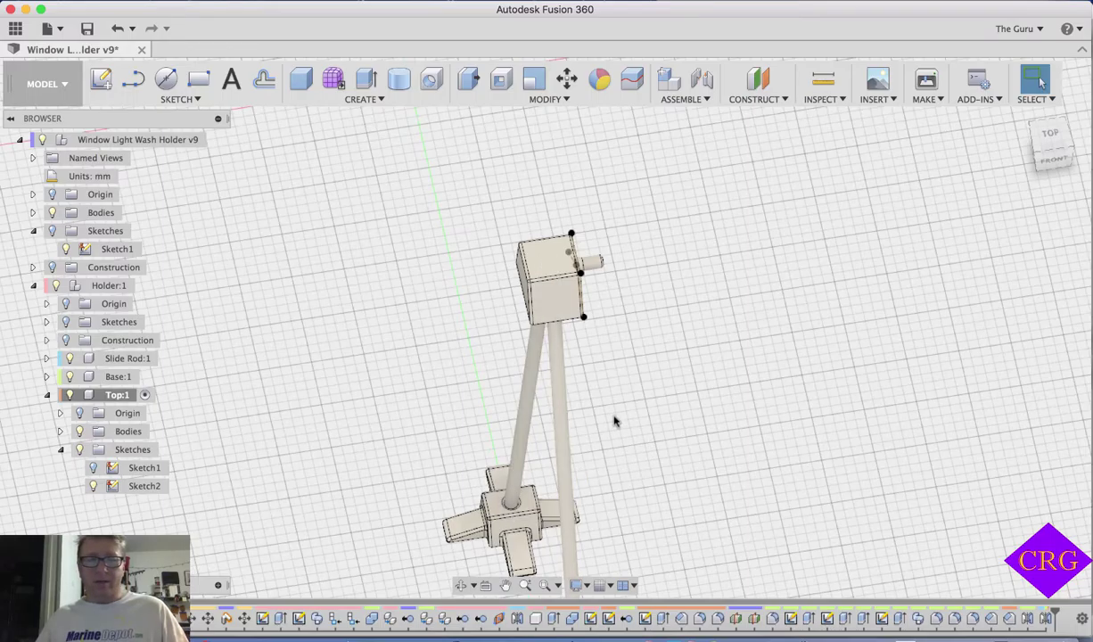
pyautogui.scroll(5, 590, 294)
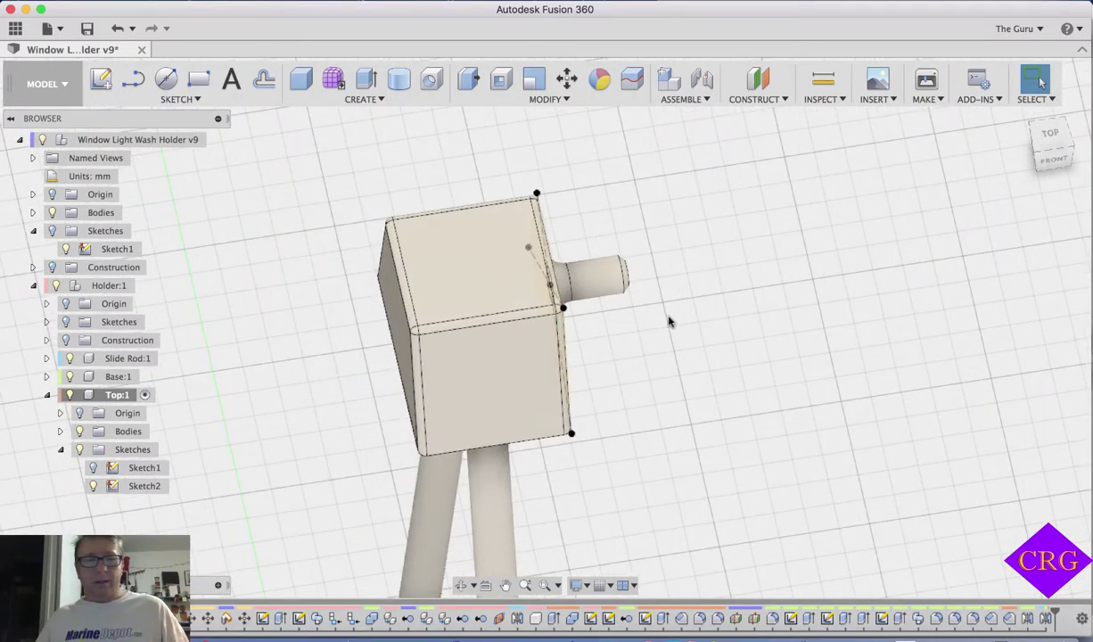
pyautogui.scroll(-3, 671, 321)
pyautogui.scroll(-2, 673, 317)
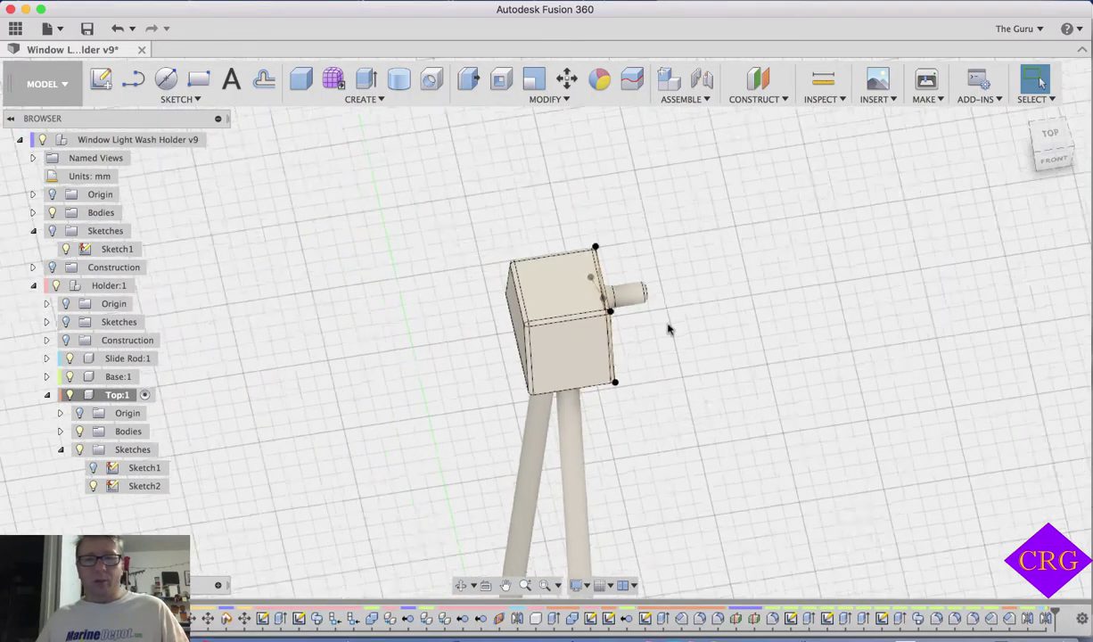
pyautogui.keyDown('shift'); pyautogui.moveTo(533, 435); pyautogui.dragTo(524, 310, button='middle'); pyautogui.keyUp('shift')
pyautogui.scroll(3, 558, 369)
pyautogui.scroll(3, 557, 369)
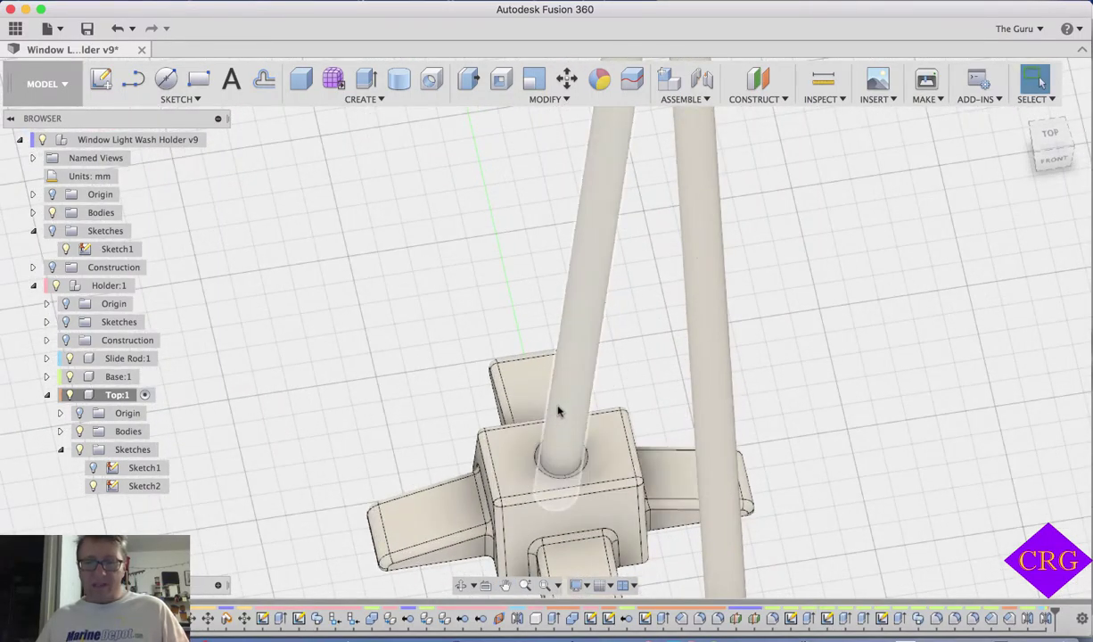
pyautogui.scroll(-8, 634, 412)
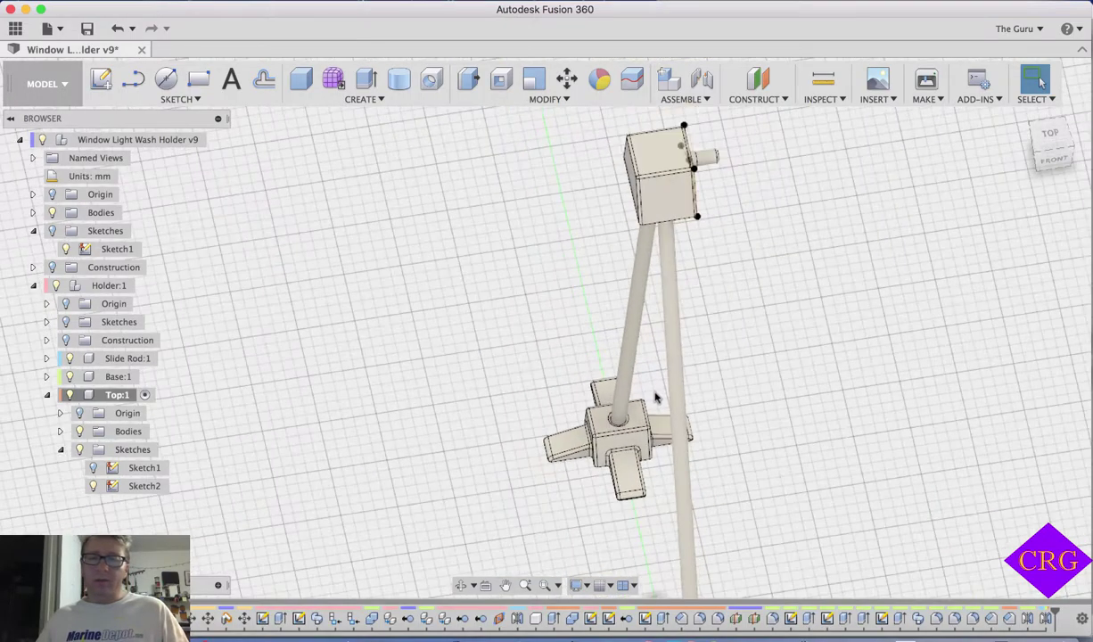
pyautogui.keyDown('shift'); pyautogui.moveTo(691, 414); pyautogui.dragTo(686, 220, button='middle'); pyautogui.keyUp('shift')
pyautogui.scroll(5, 605, 431)
pyautogui.scroll(3, 604, 430)
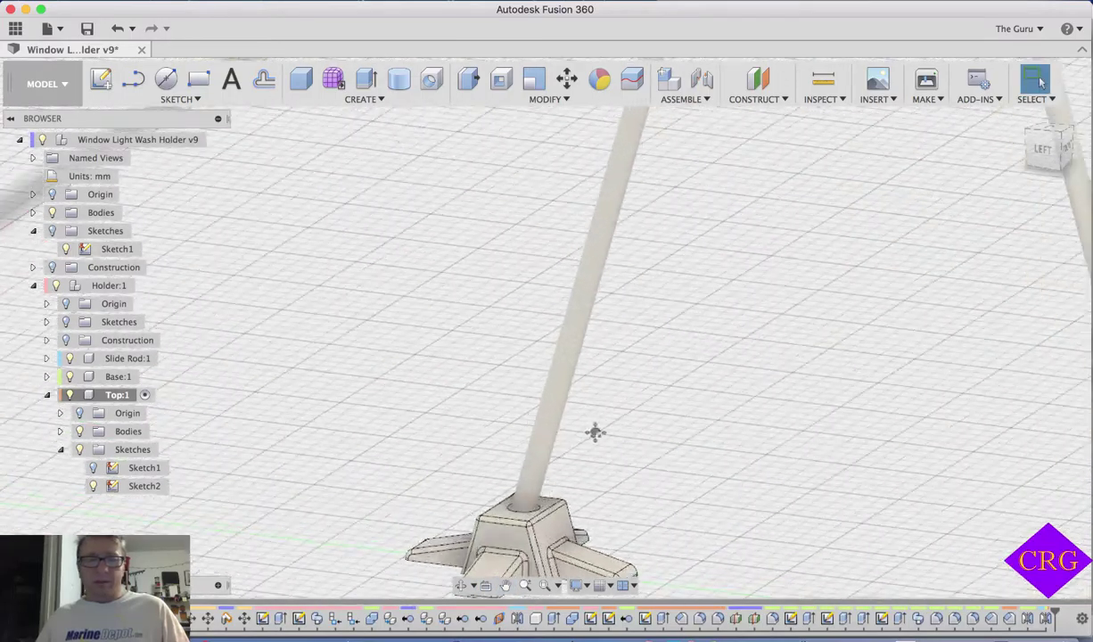
pyautogui.moveTo(593, 432); pyautogui.dragTo(631, 395, button='middle')
pyautogui.scroll(-5, 608, 378)
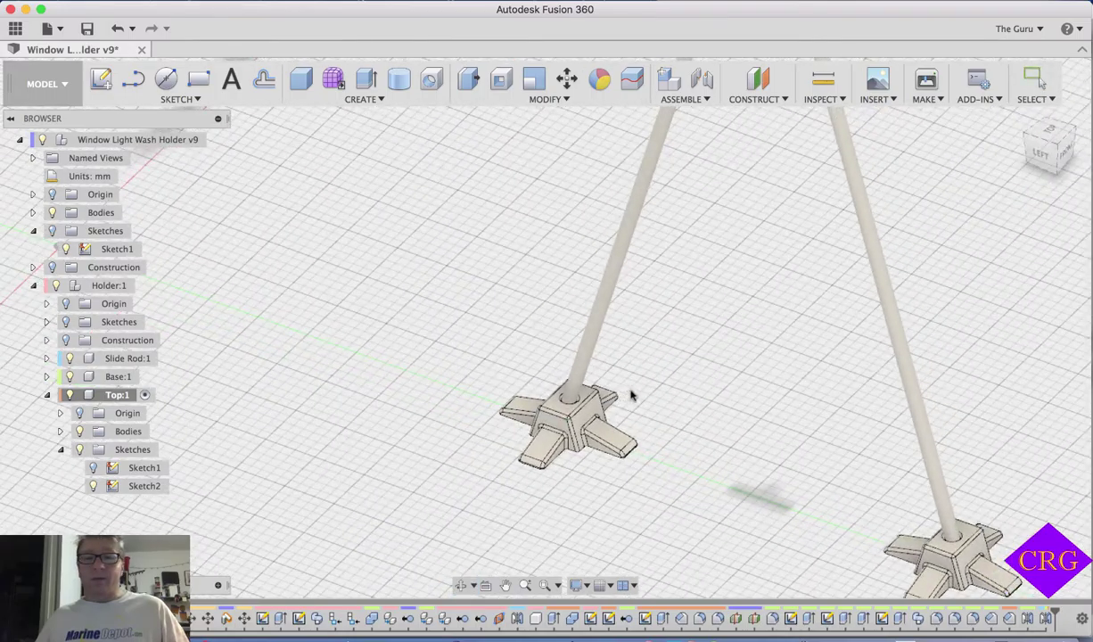
pyautogui.scroll(-4, 635, 392)
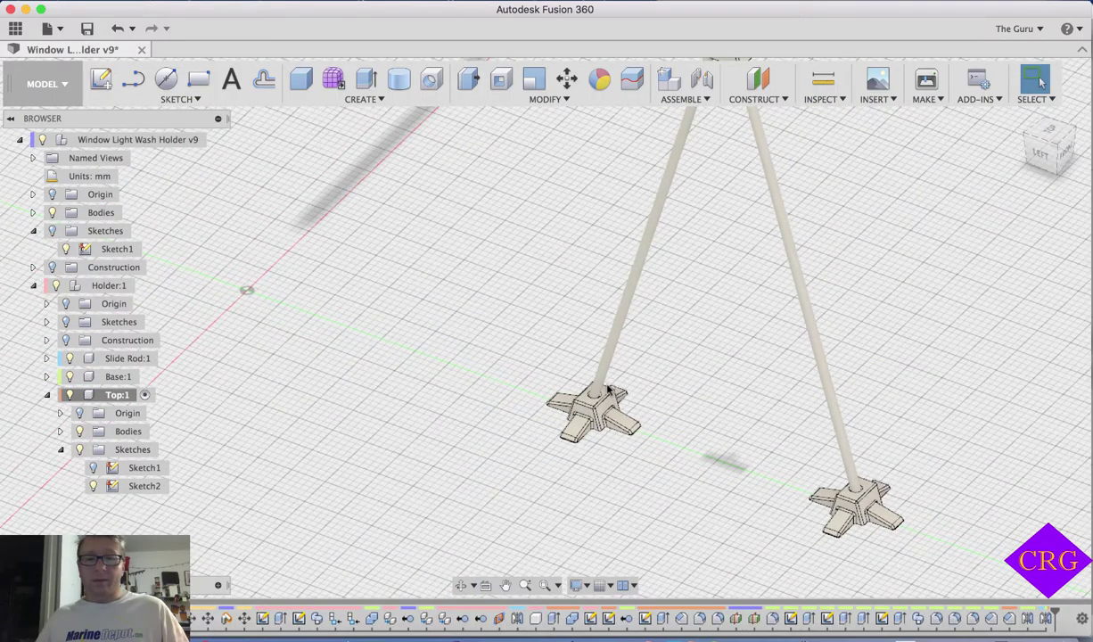
pyautogui.scroll(10, 607, 406)
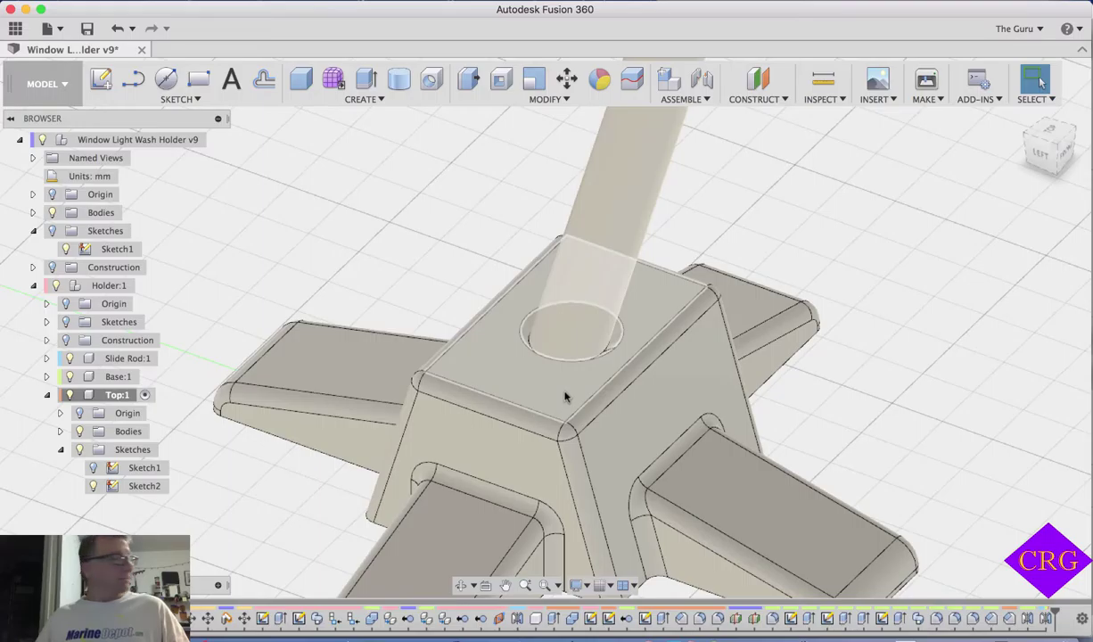
pyautogui.scroll(-5, 507, 386)
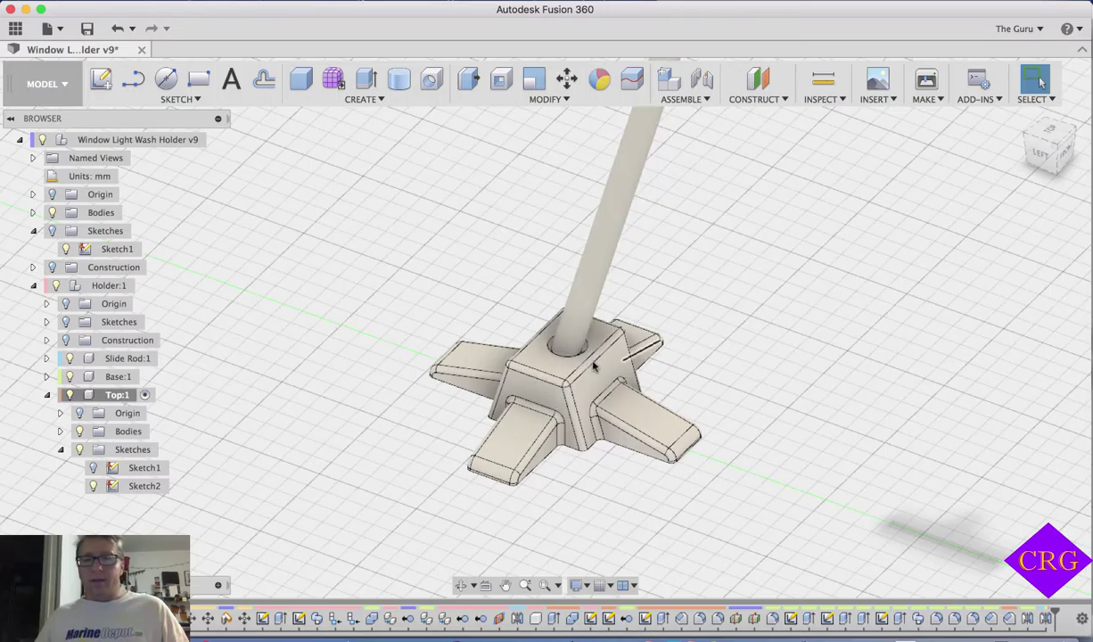
pyautogui.scroll(10, 582, 363)
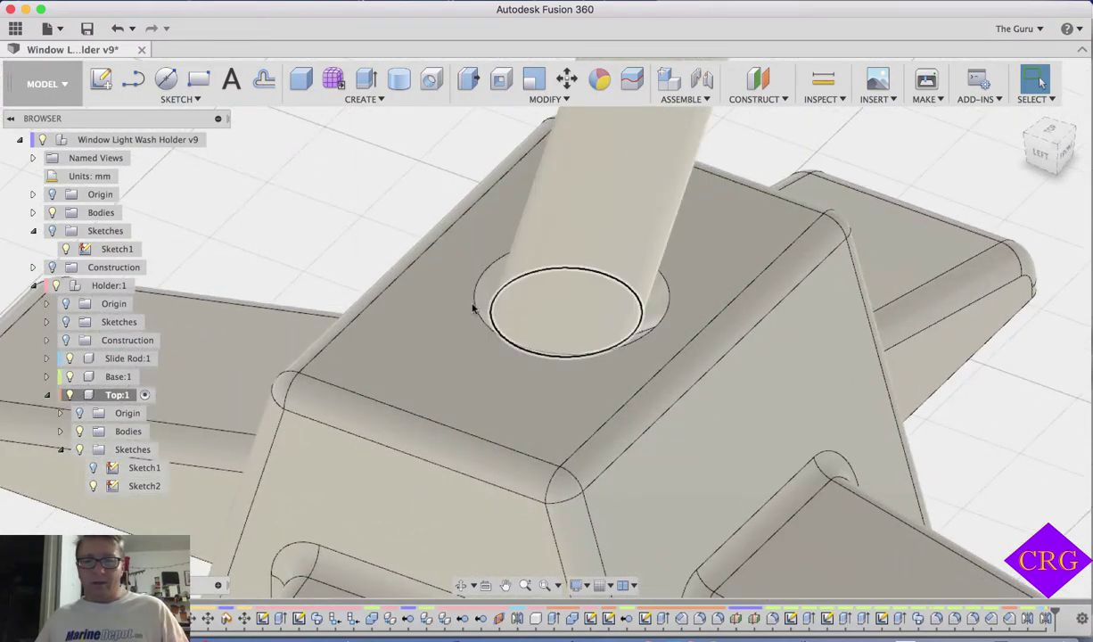
pyautogui.scroll(-10, 617, 312)
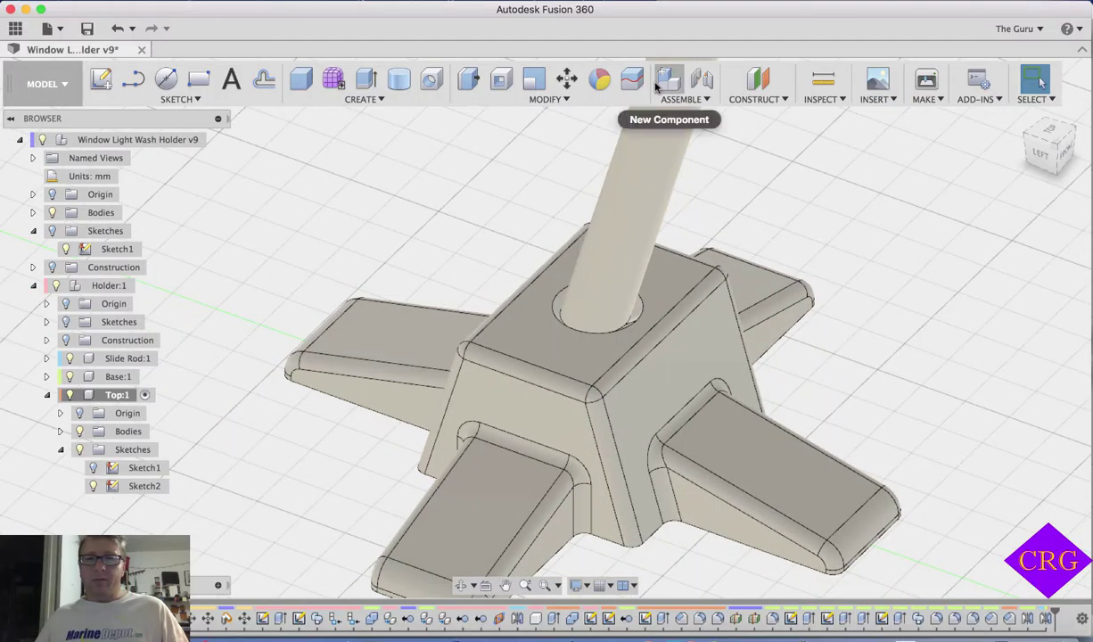
pyautogui.scroll(-12, 707, 278)
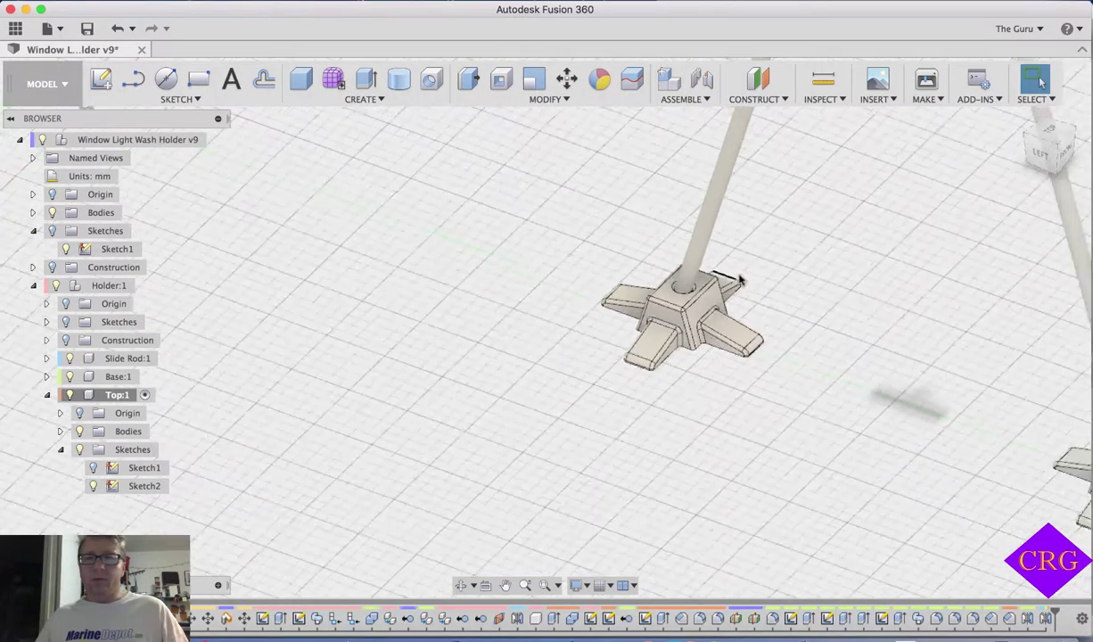
pyautogui.scroll(-10, 836, 264)
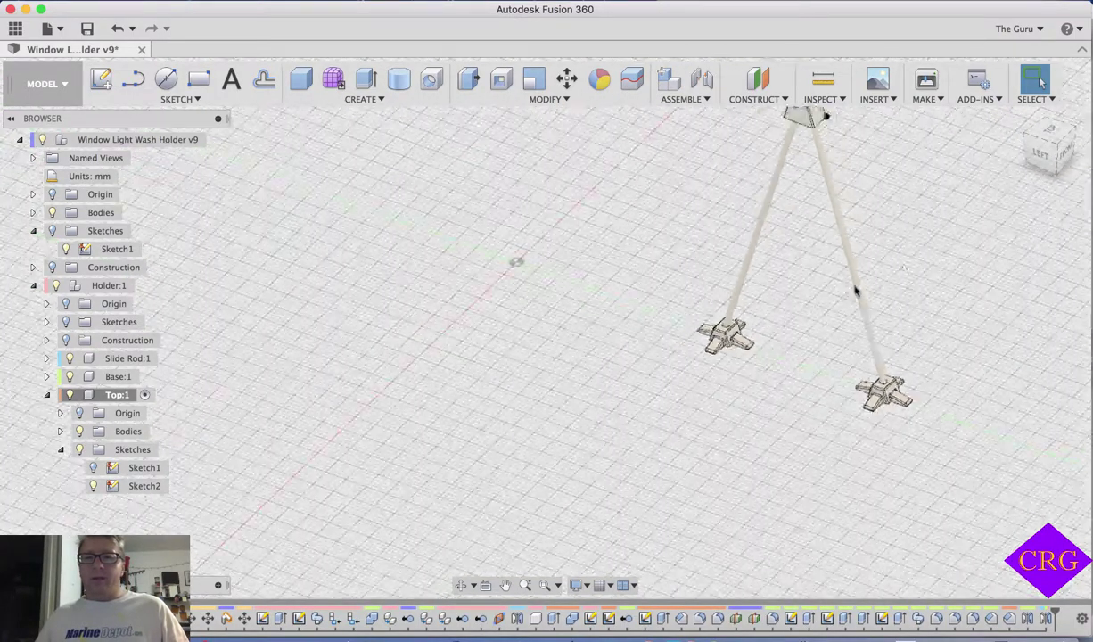
pyautogui.keyDown('shift'); pyautogui.moveTo(888, 266); pyautogui.dragTo(627, 439, button='middle'); pyautogui.keyUp('shift')
pyautogui.scroll(1, 870, 280)
pyautogui.scroll(4, 586, 400)
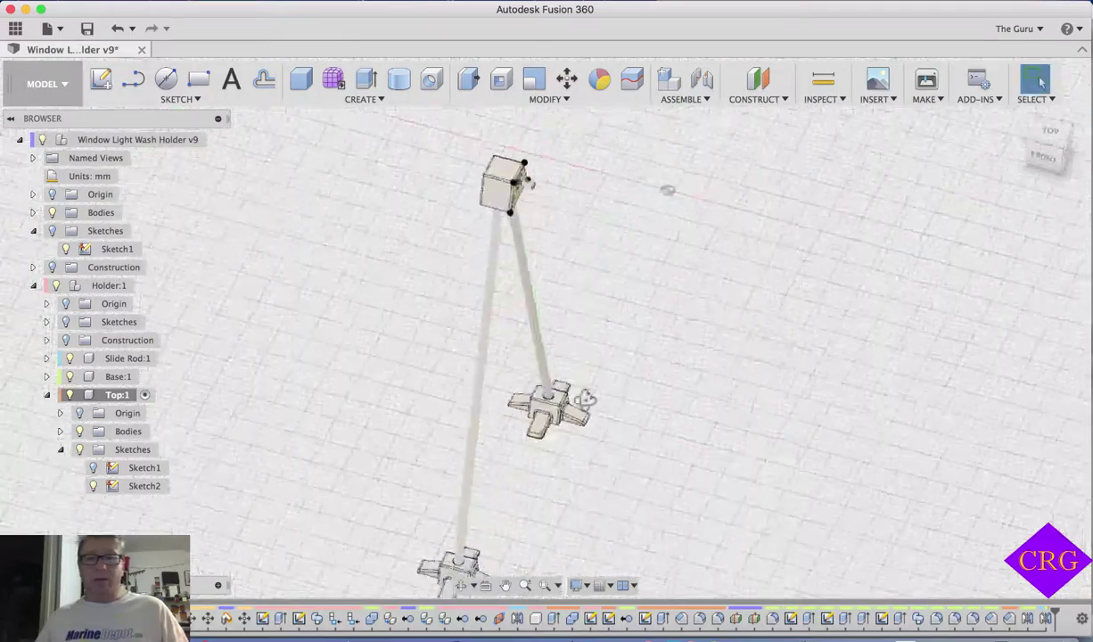
pyautogui.keyDown('shift'); pyautogui.moveTo(586, 399); pyautogui.dragTo(554, 398, button='middle'); pyautogui.keyUp('shift')
pyautogui.scroll(3, 573, 413)
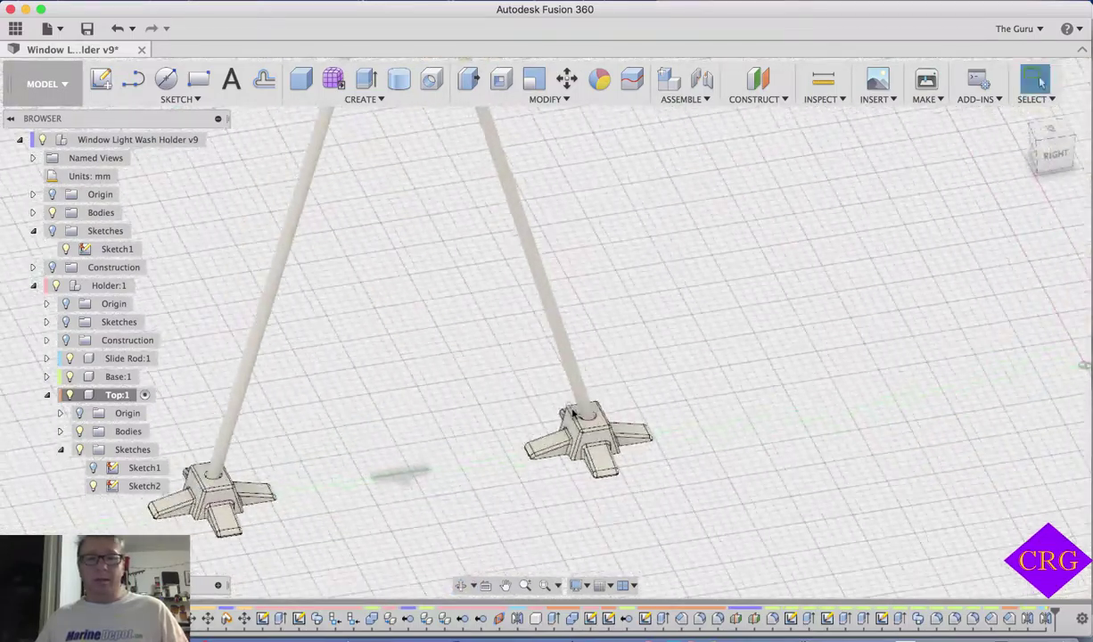
pyautogui.scroll(2, 579, 415)
pyautogui.scroll(-1, 582, 389)
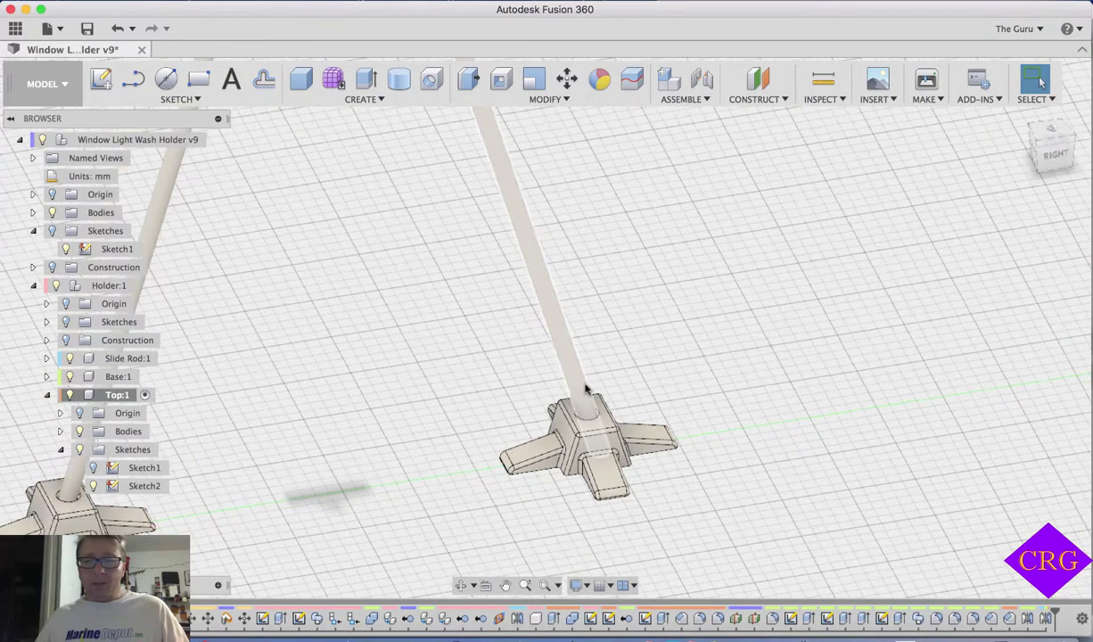
pyautogui.scroll(-5, 589, 387)
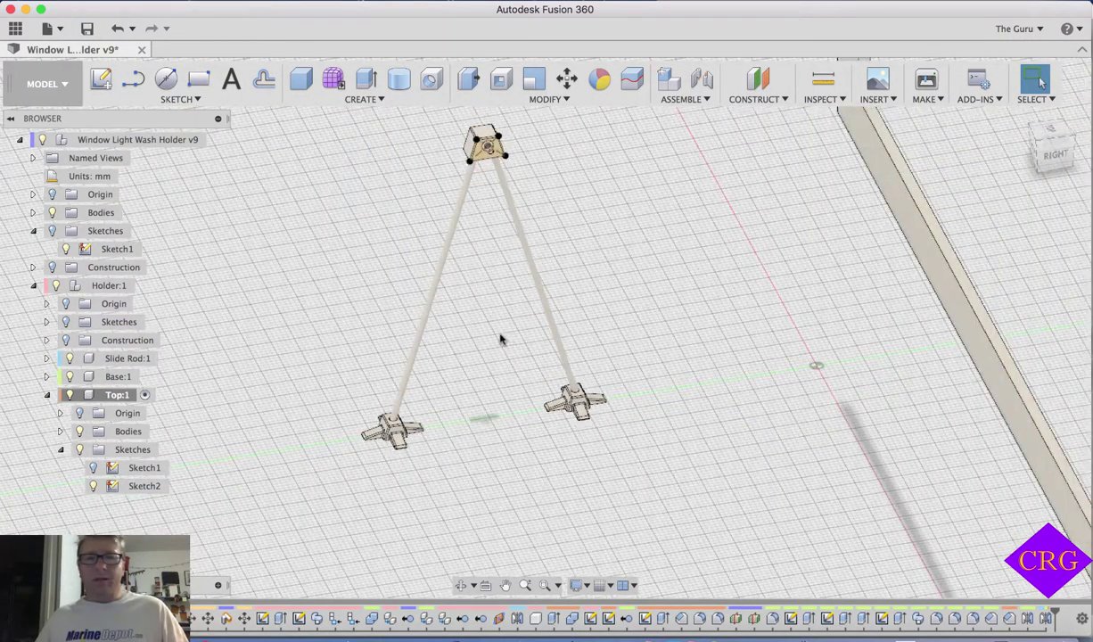
pyautogui.keyDown('shift'); pyautogui.moveTo(500, 339); pyautogui.dragTo(569, 332, button='middle'); pyautogui.keyUp('shift')
pyautogui.scroll(3, 559, 343)
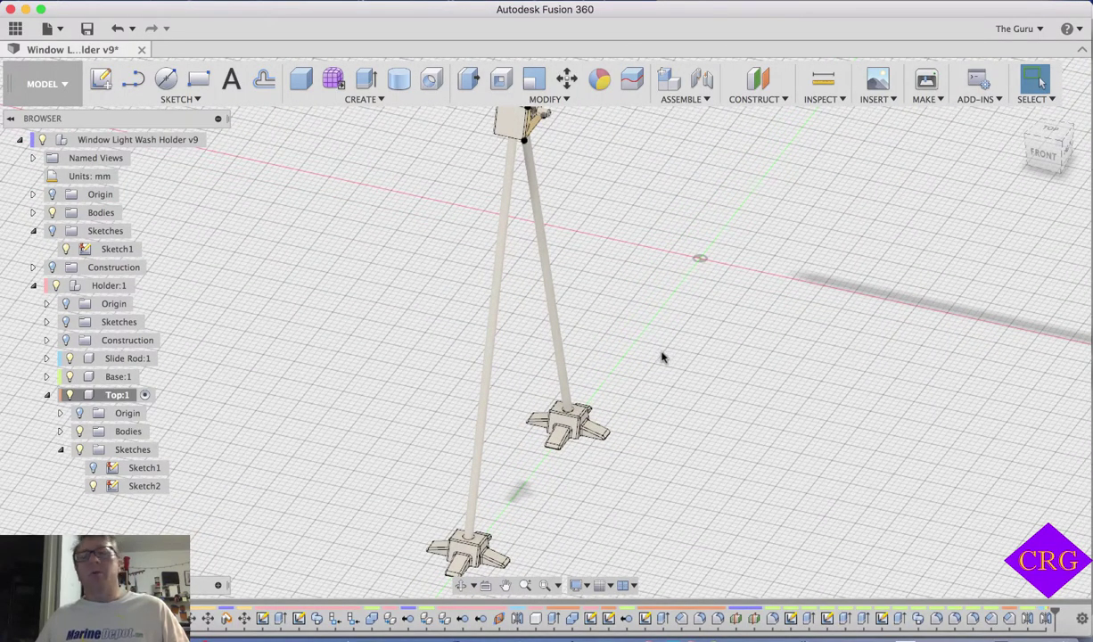
pyautogui.scroll(3, 595, 395)
pyautogui.moveTo(586, 415); pyautogui.dragTo(611, 232, button='middle')
pyautogui.scroll(-5, 576, 385)
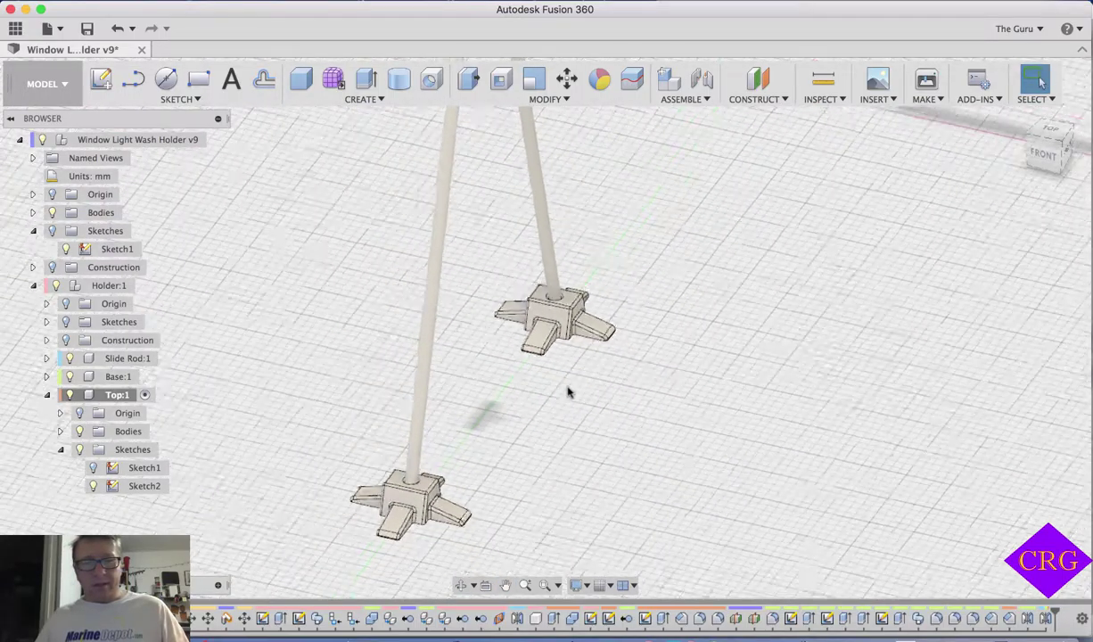
pyautogui.scroll(-2, 568, 392)
pyautogui.scroll(5, 567, 387)
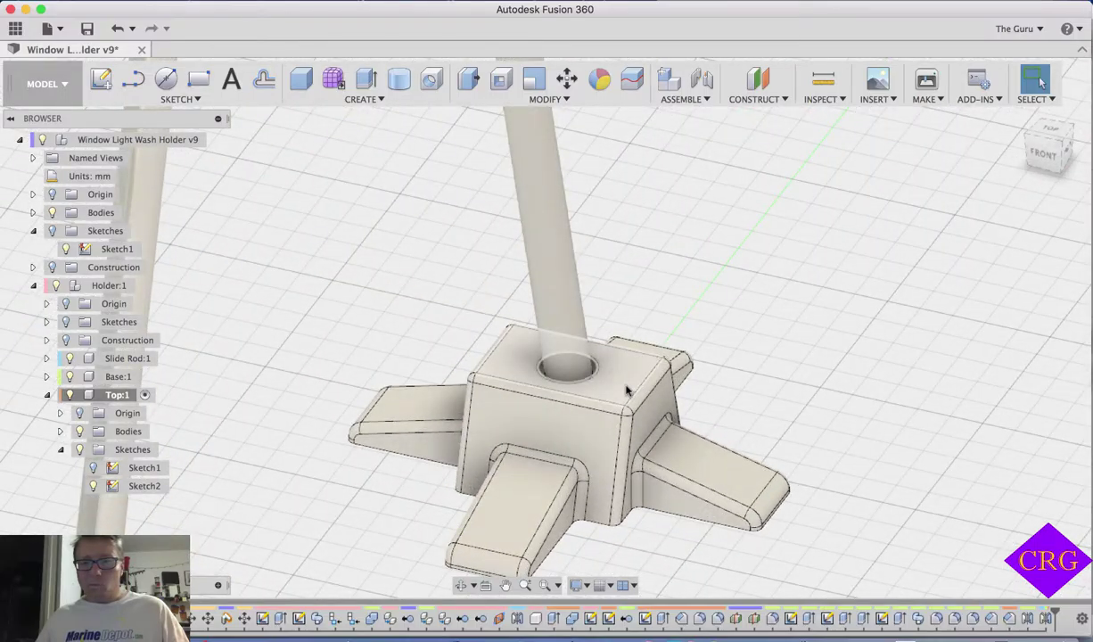
pyautogui.scroll(-5, 625, 390)
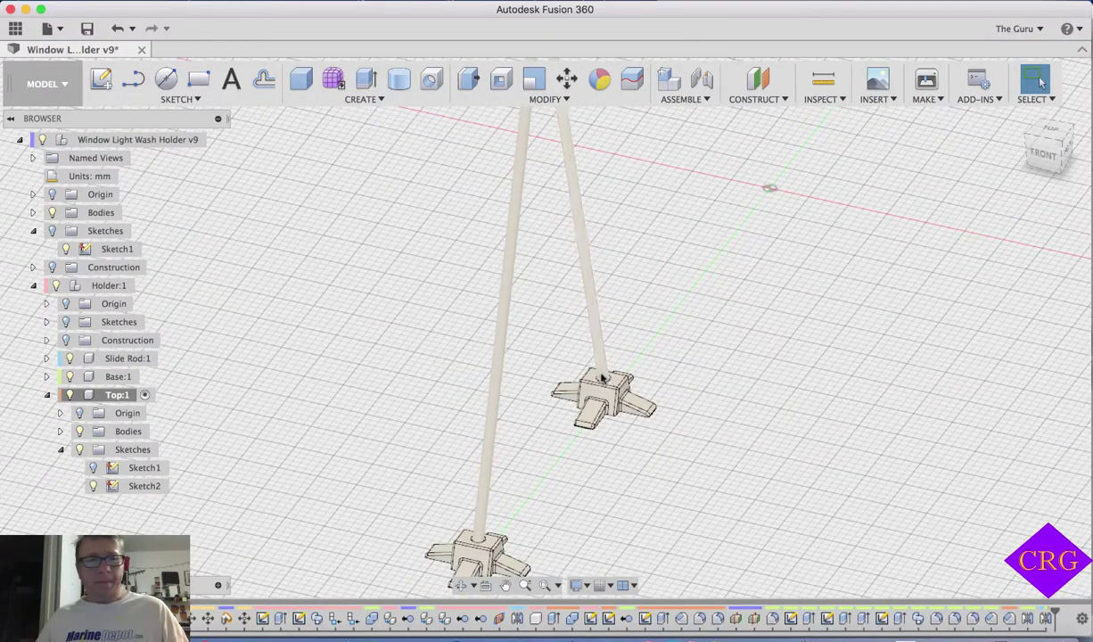